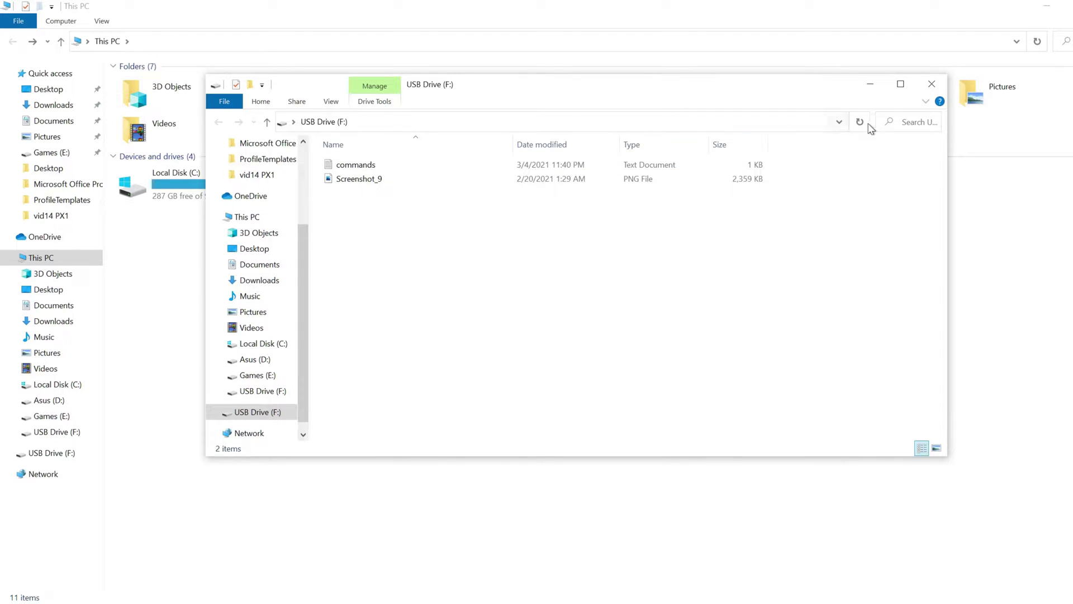
- Close the USB drive window and open the Format dialog for USB Drive (F:) from This PC
click(931, 84)
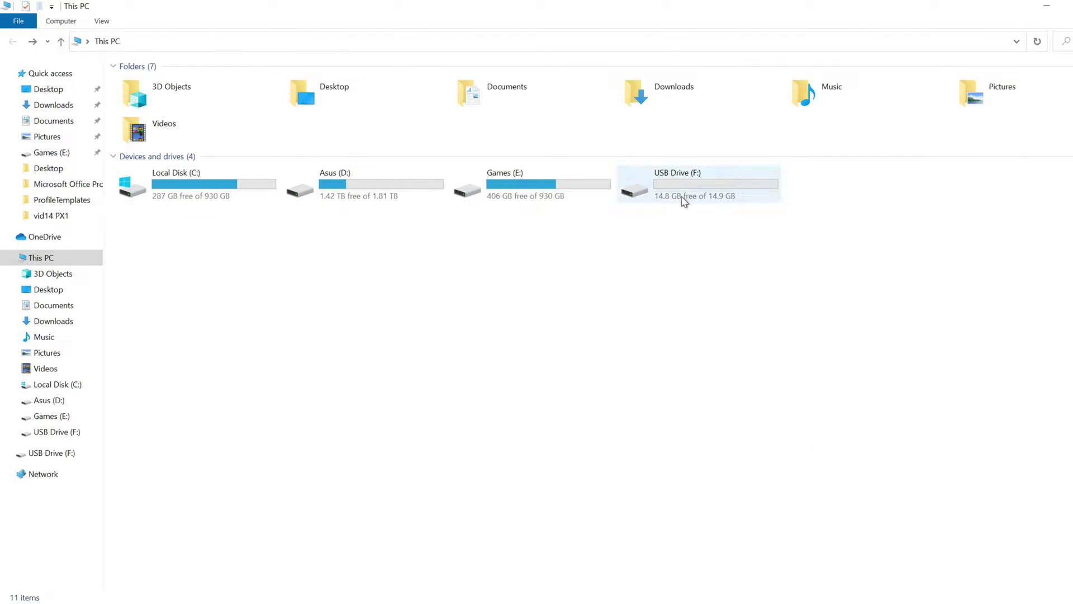
right_click(710, 190)
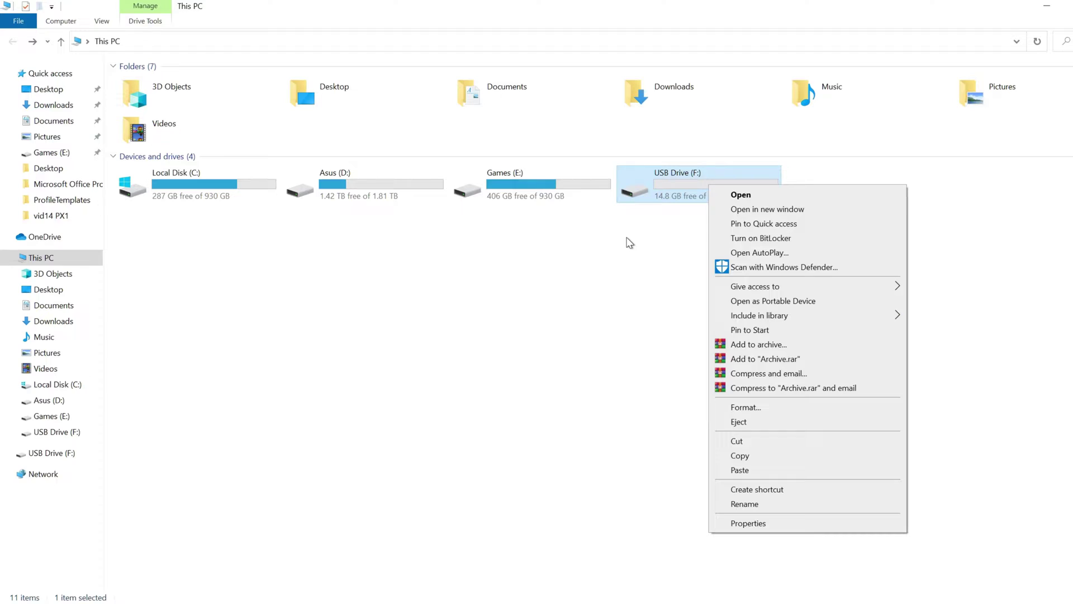
click(627, 239)
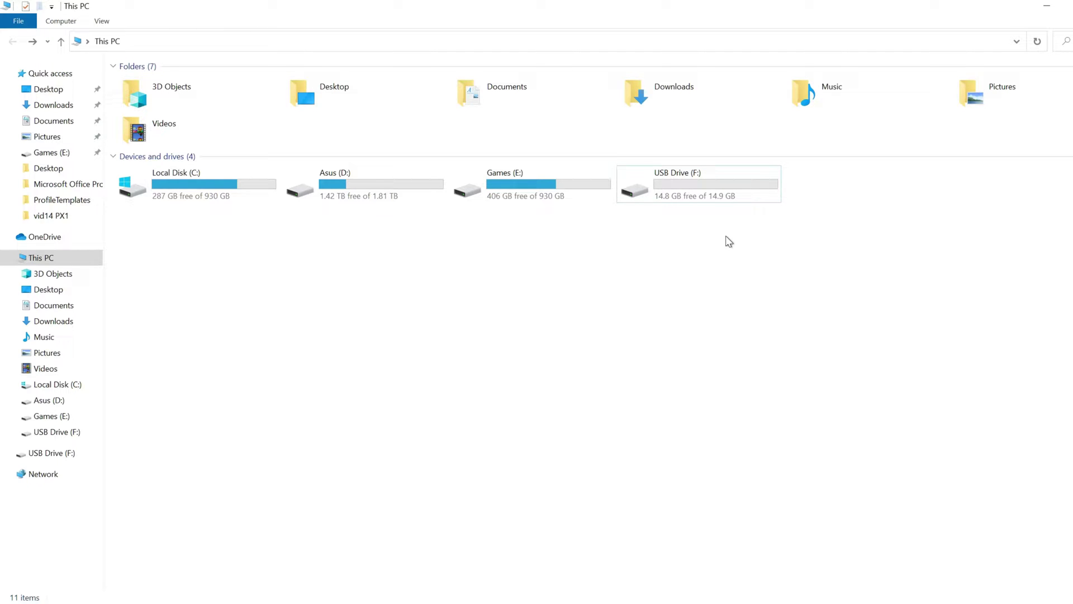
right_click(682, 199)
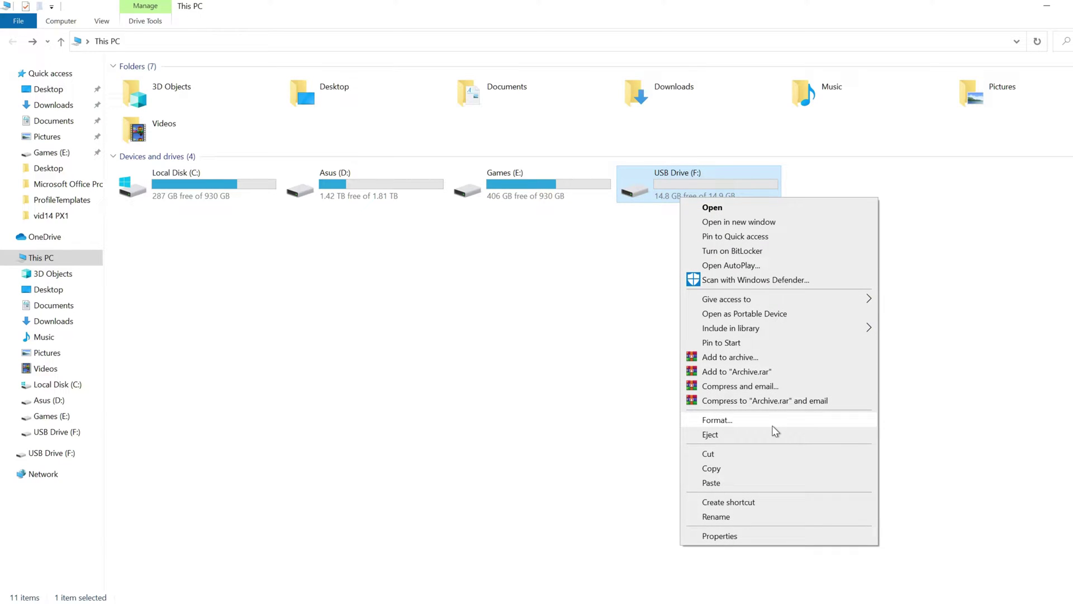
click(774, 421)
- Quick-format USB Drive (F:) as FAT32 with the default allocation size and acknowledge completion
drag(165, 146, 587, 133)
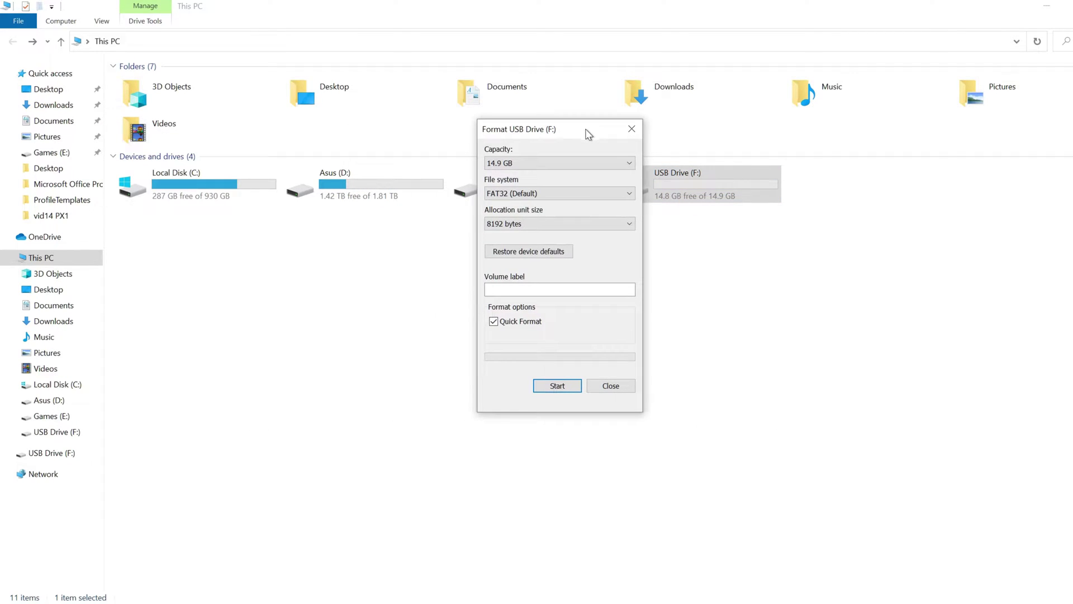
click(548, 255)
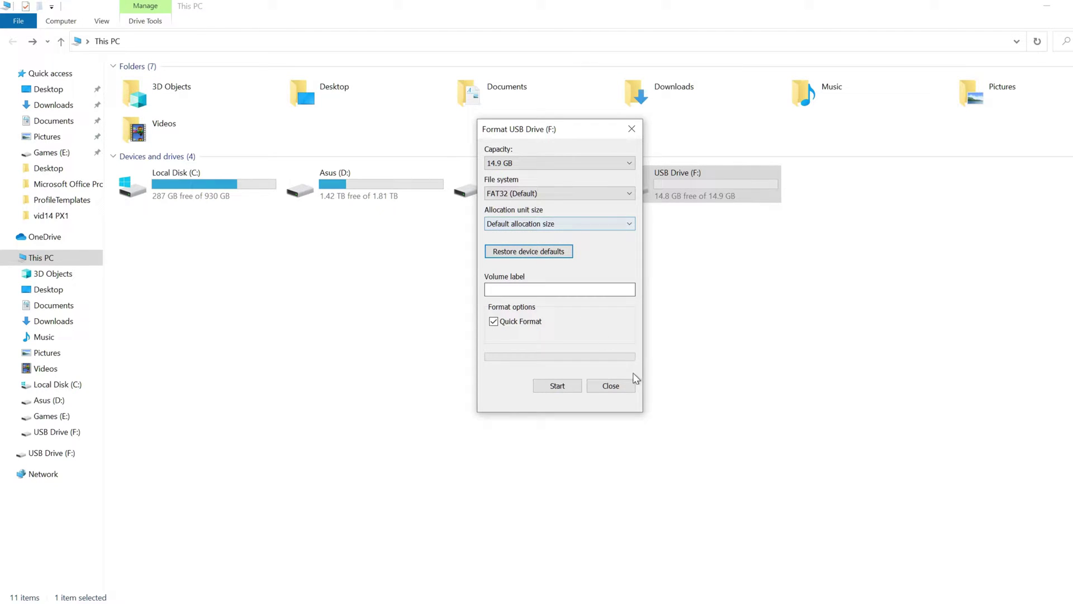
click(557, 385)
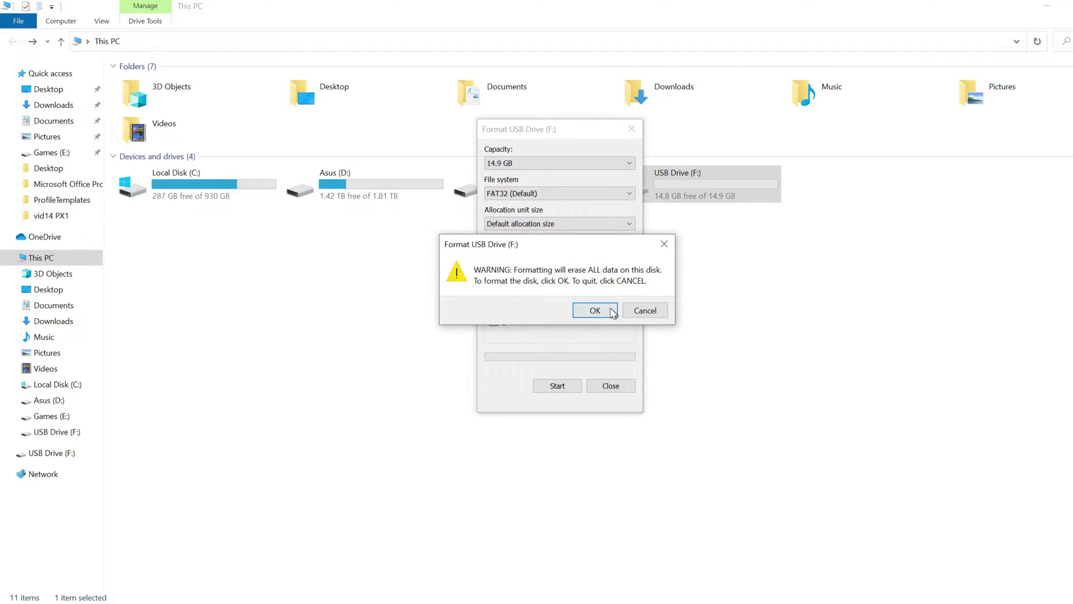
click(608, 311)
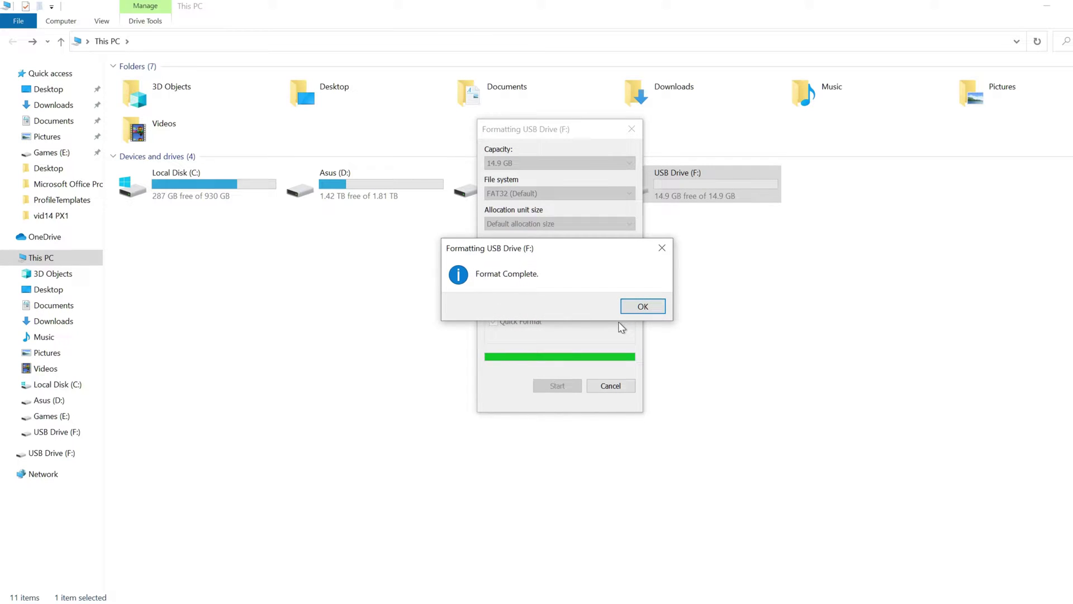
click(637, 307)
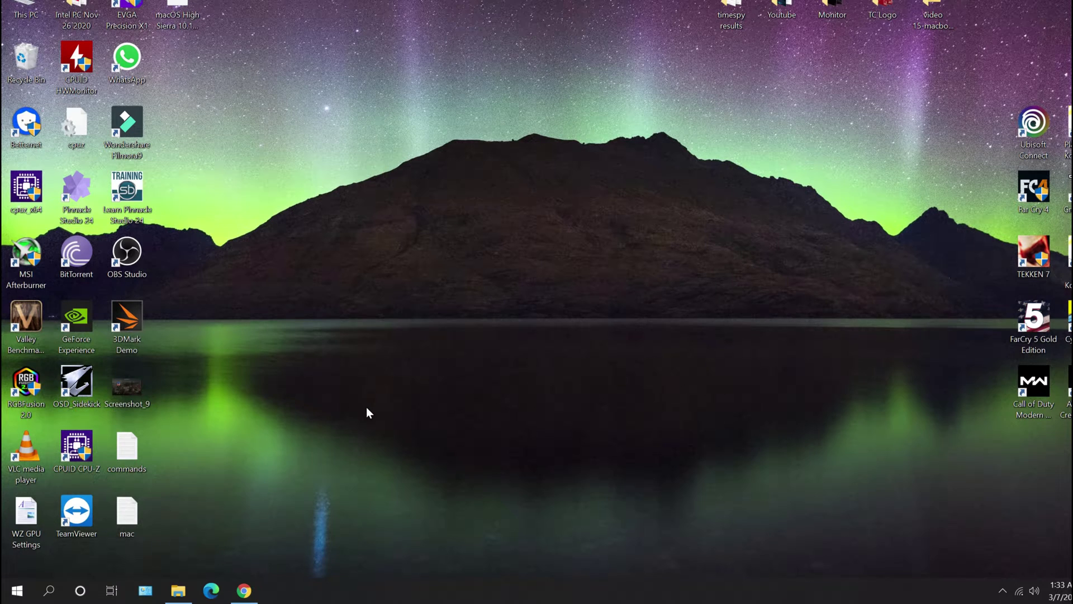
- Launch Command Prompt as administrator from a Start search for 'cm'
click(17, 590)
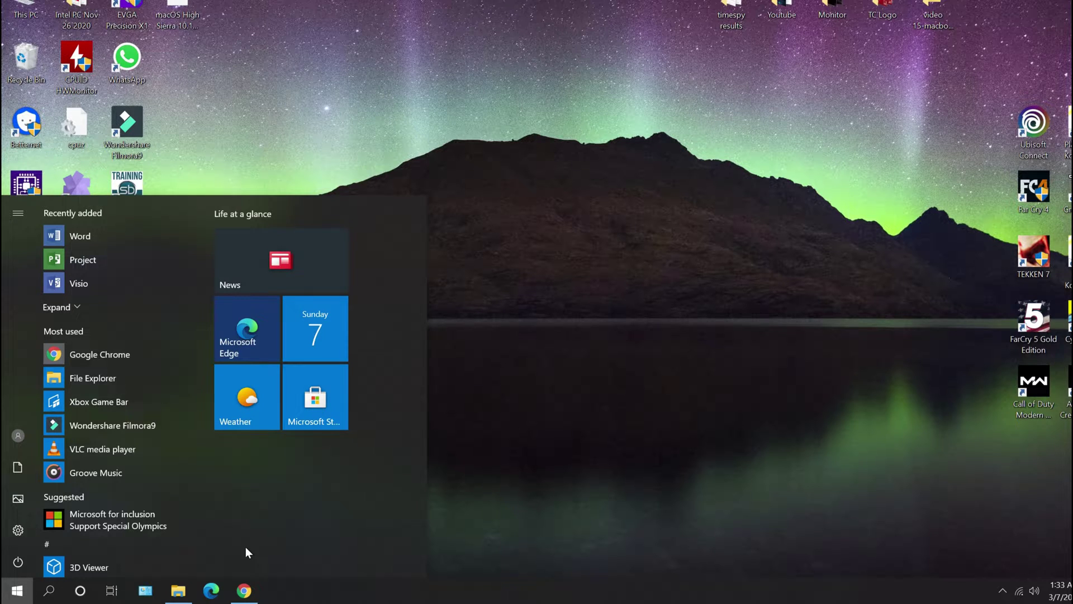
text(cm)
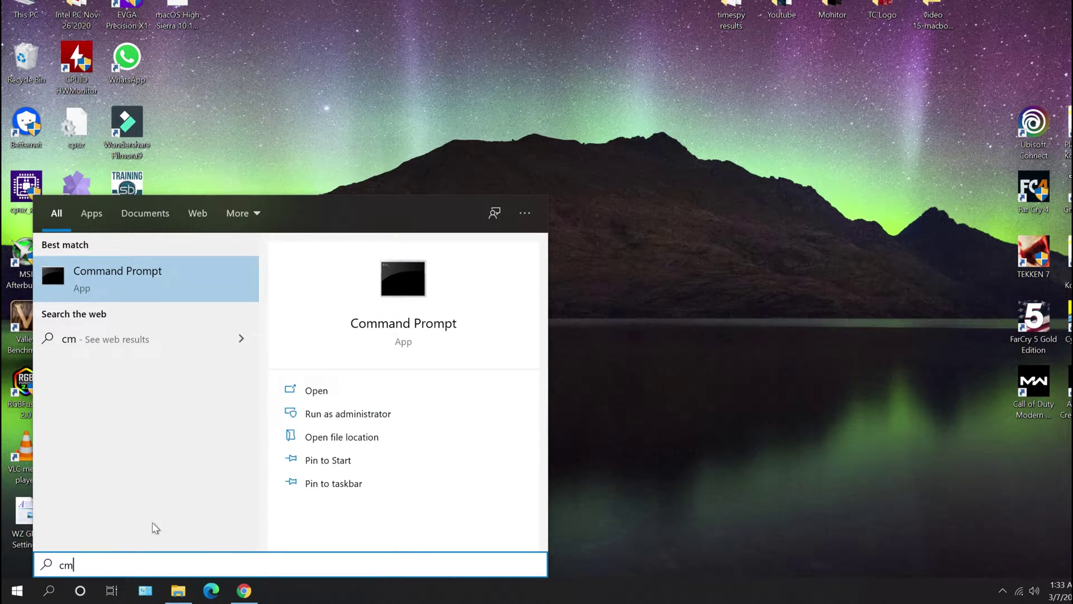
right_click(207, 299)
click(260, 309)
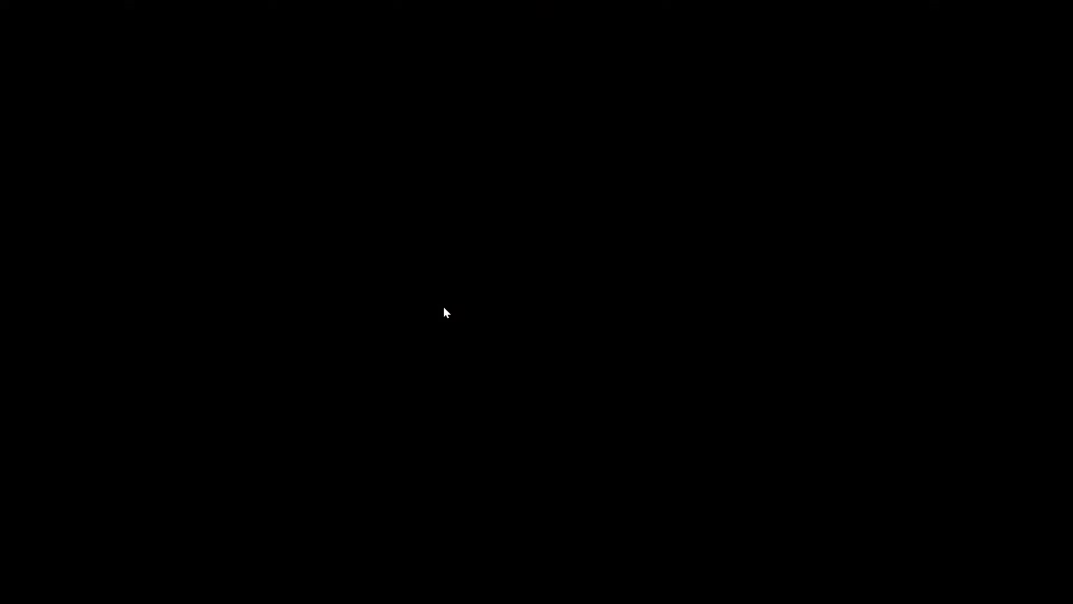
click(452, 363)
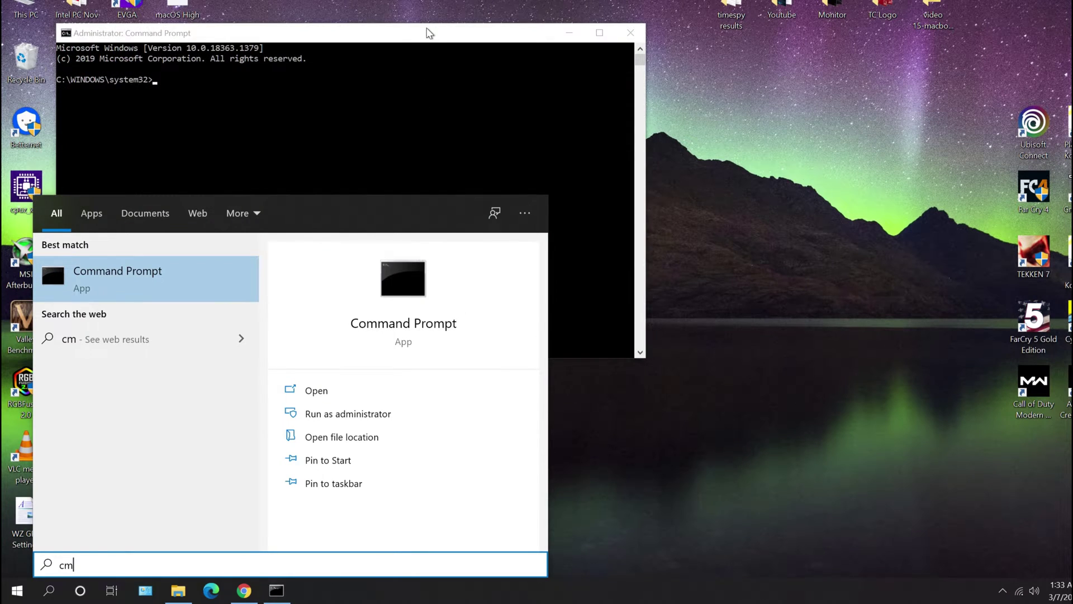
- Start DiskPart in the administrator console with the diskpart command
click(426, 32)
drag(679, 93, 657, 92)
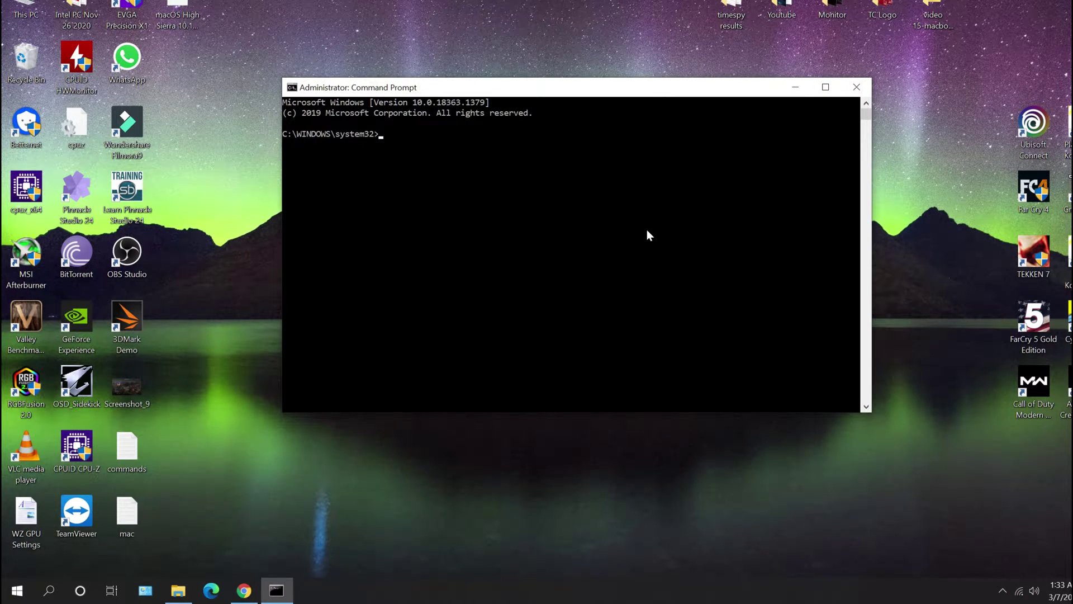
text(diskpart)
key(Return)
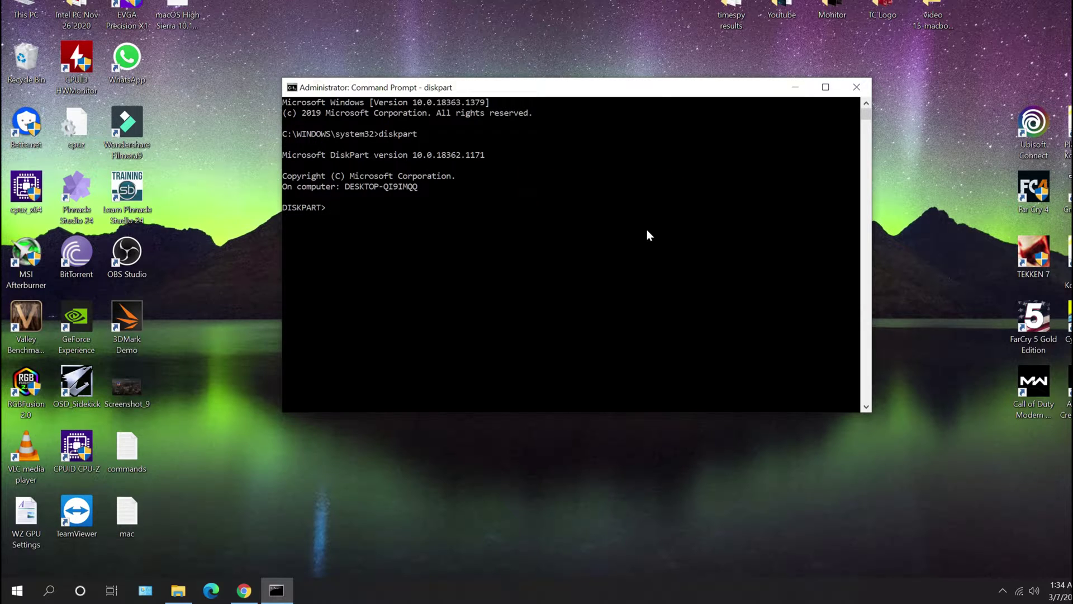
- List disks, select disk 3 (the 14 GB USB drive) and clean it
text(list disk)
key(Return)
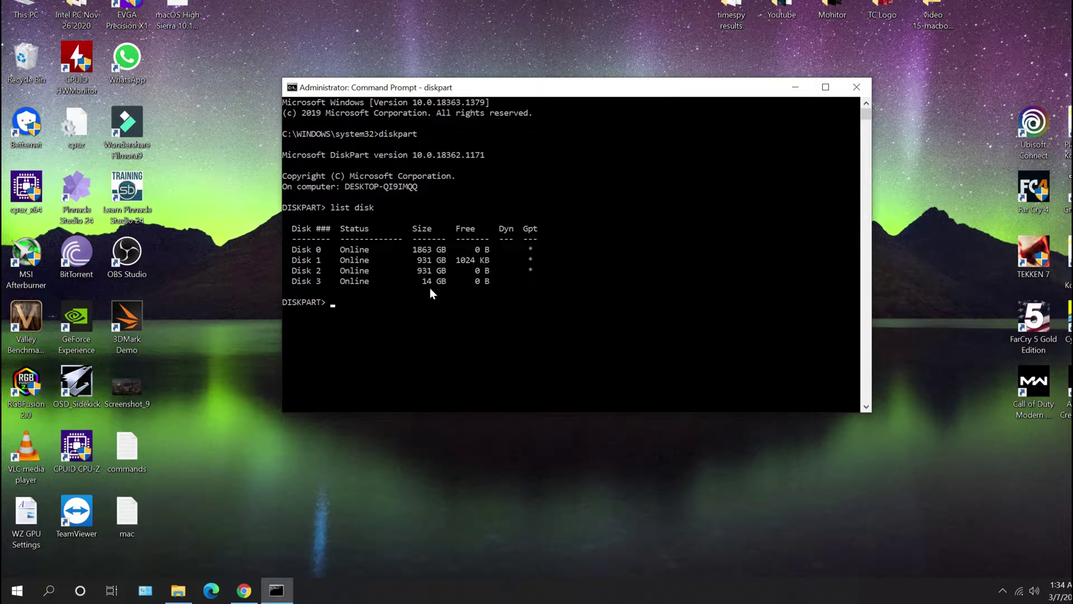
text(select)
text( dis)
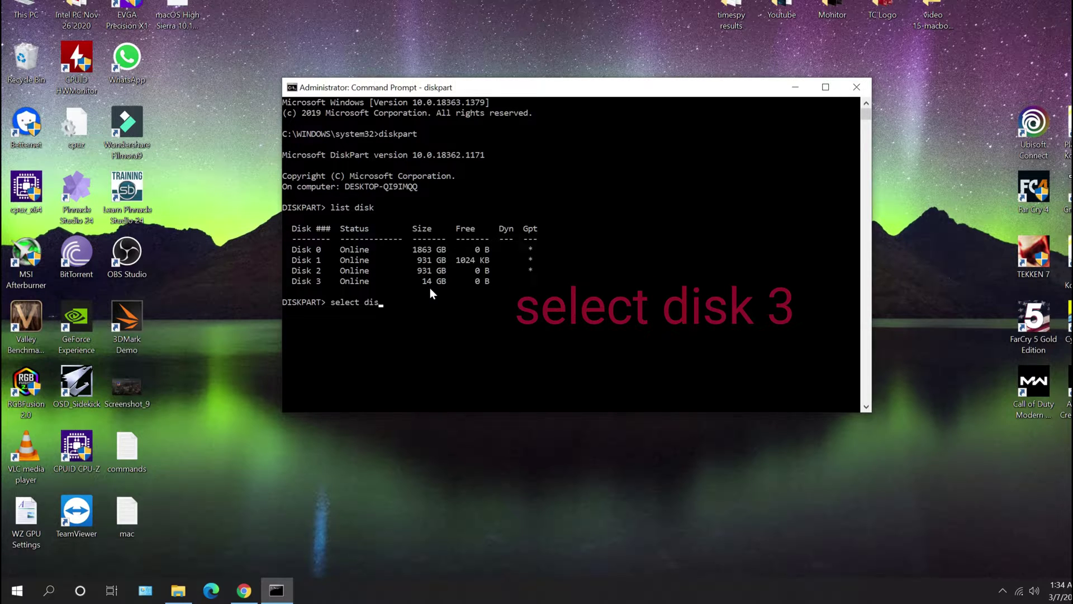
text(k 3)
key(Return)
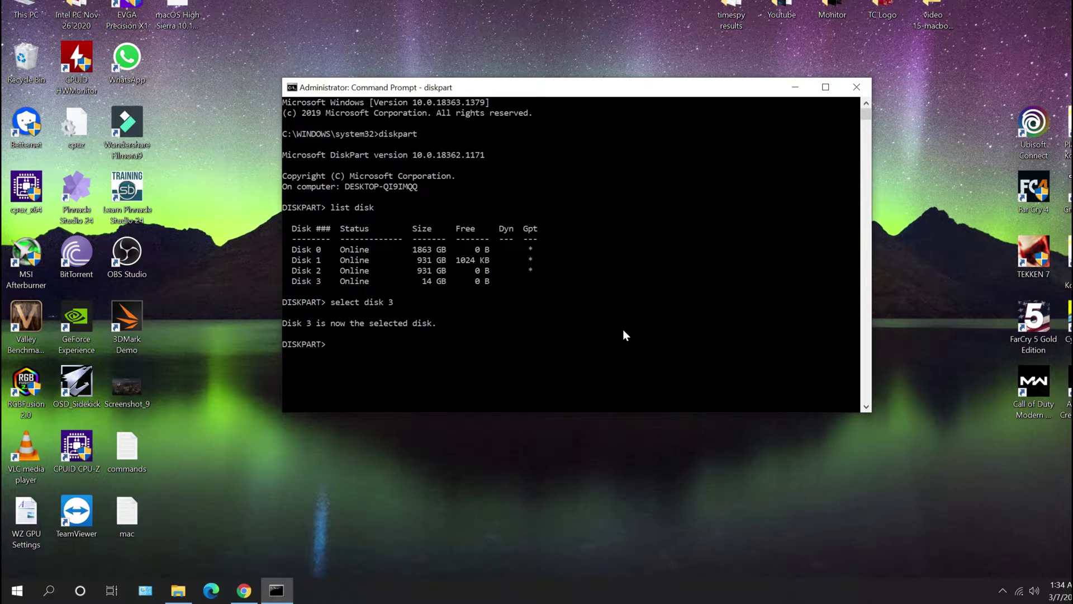
text(clean)
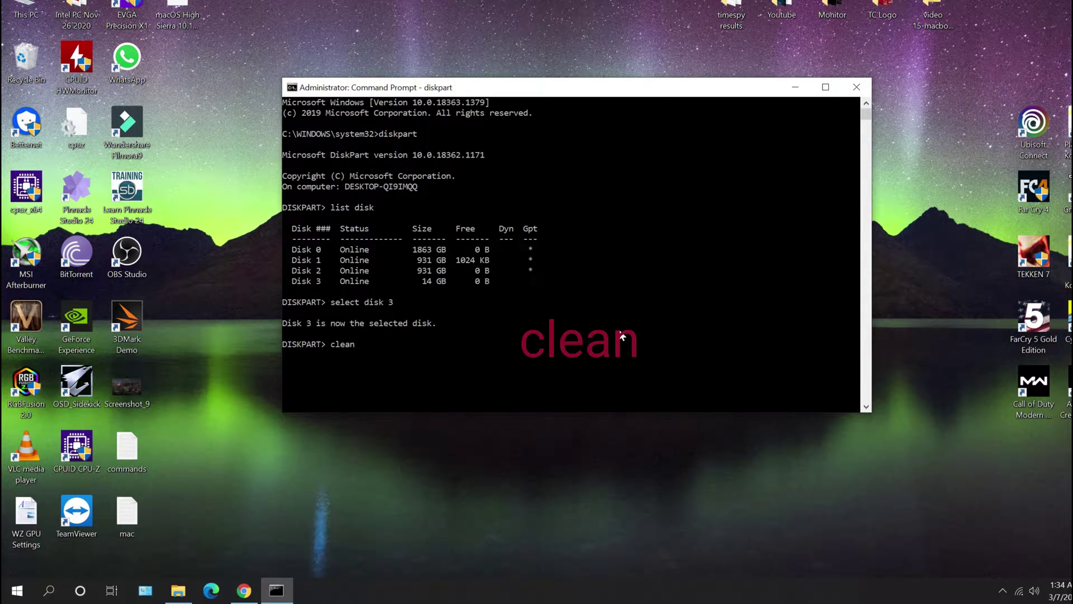
key(Return)
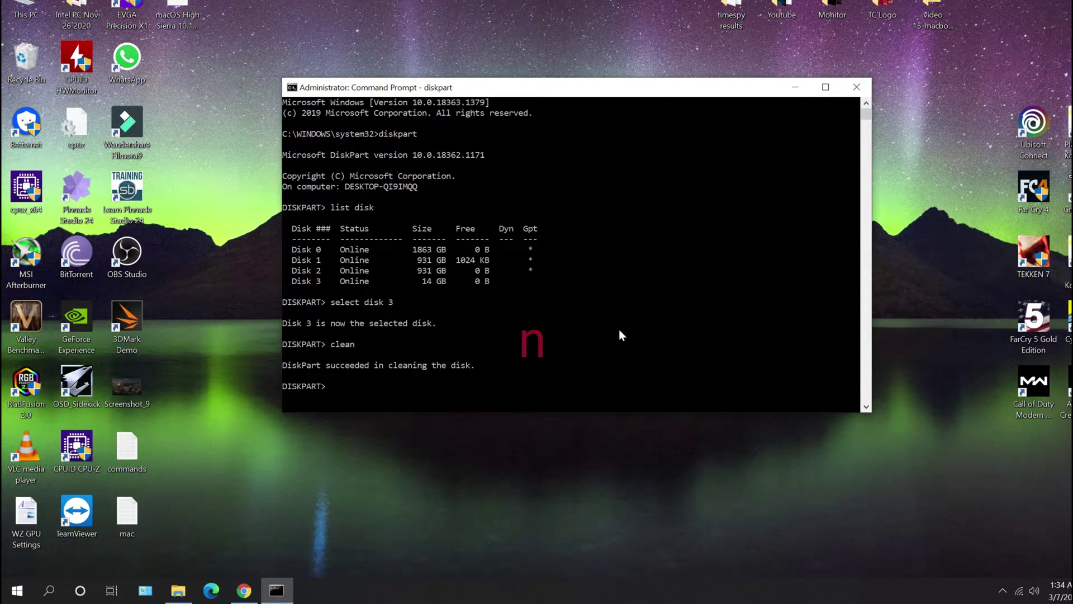
- Convert disk 3 to GPT, create a primary partition, exit DiskPart and close the console
text(conver)
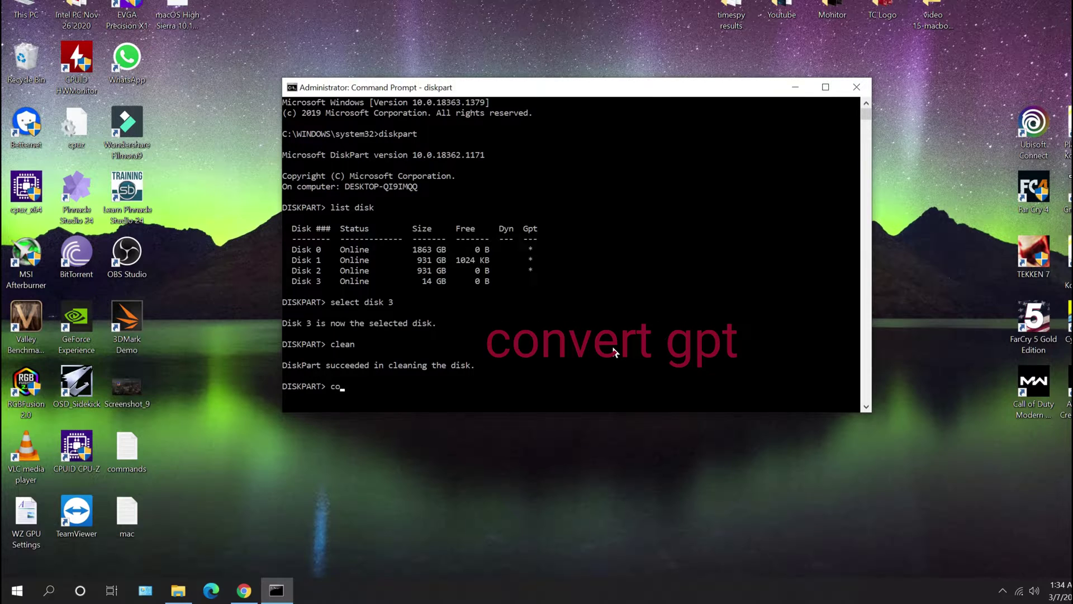
text(t gpt)
key(Return)
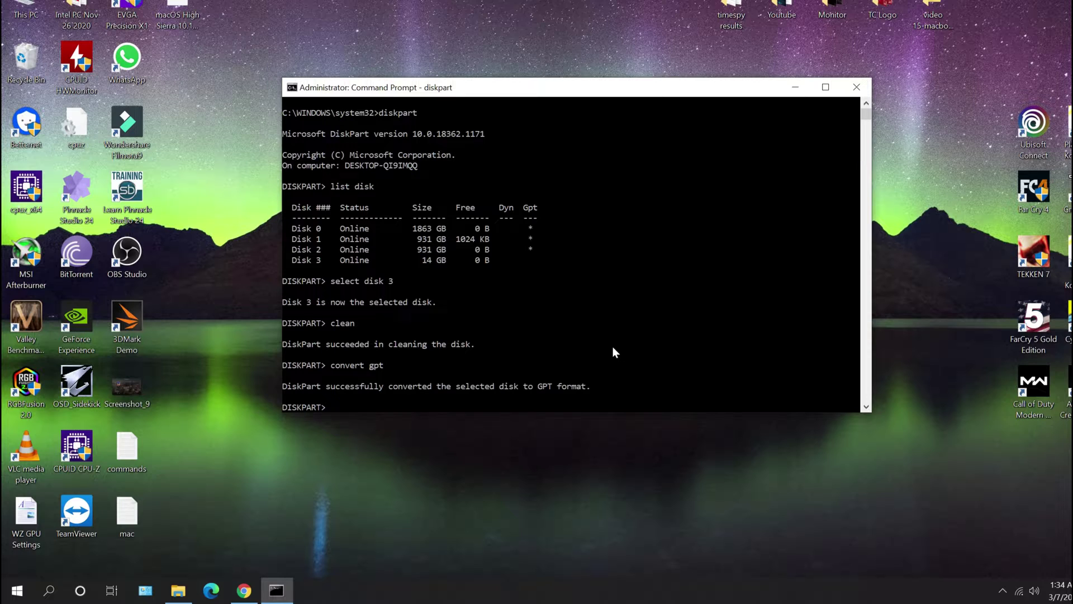
text(create par)
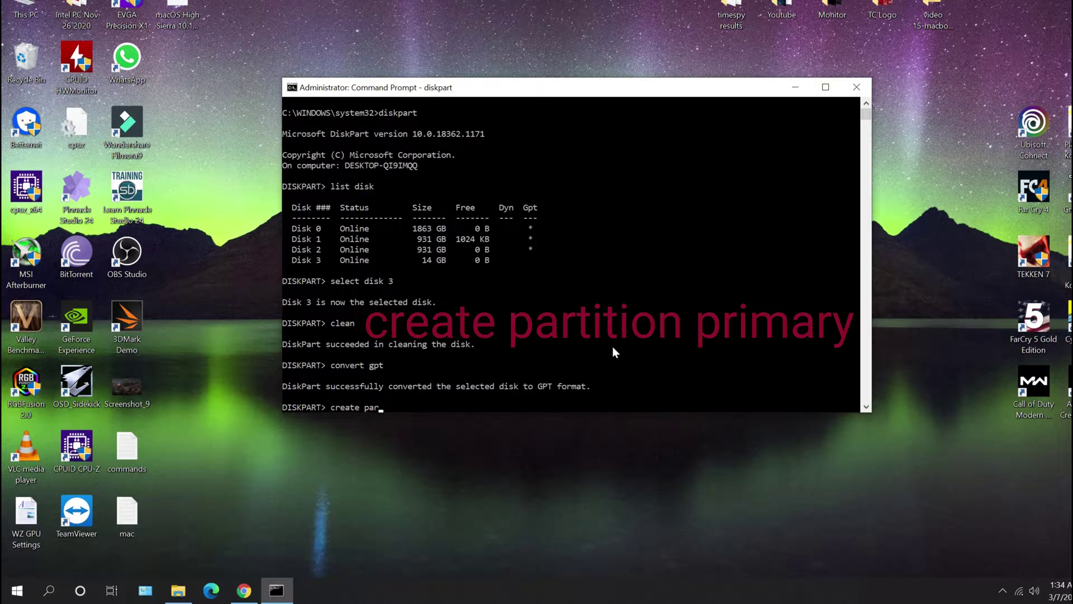
text(tition primary)
key(Return)
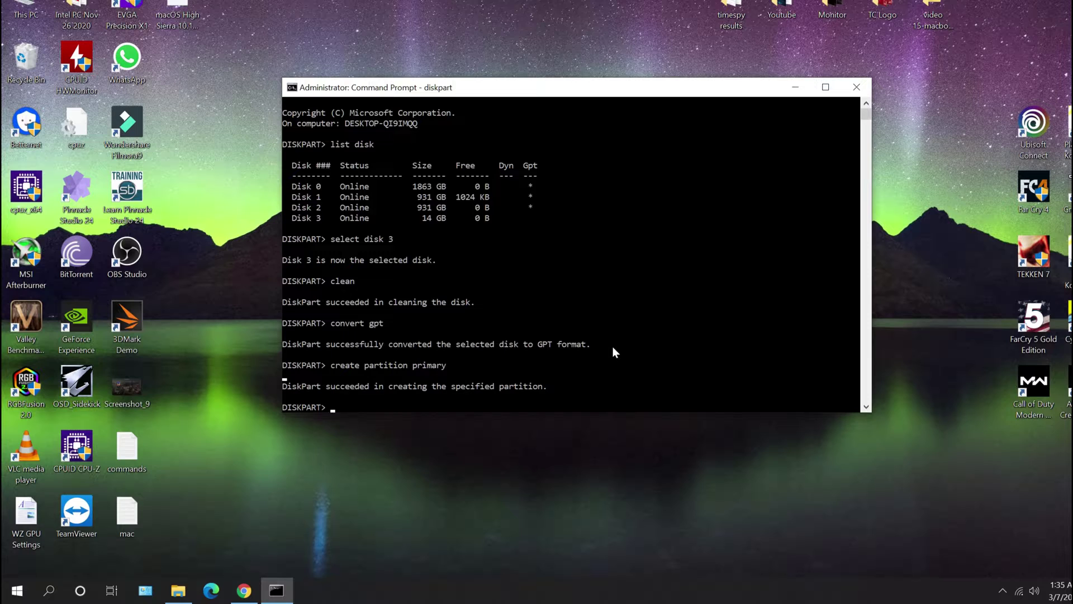
text(exit)
key(Return)
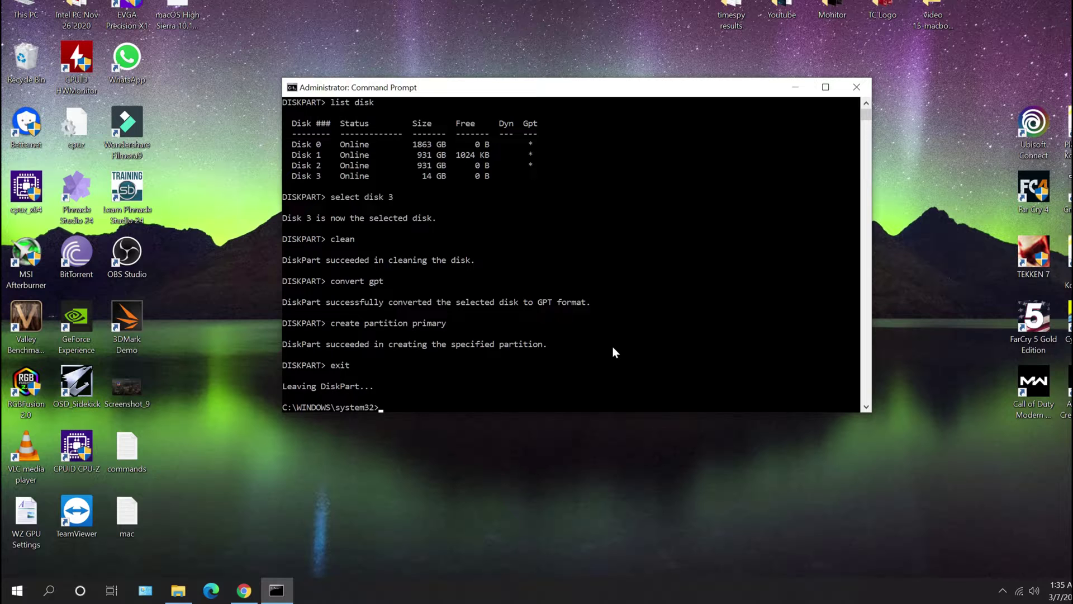
click(856, 87)
- Search Google for 'transmac' and download the installer from its TechSpot page
click(177, 590)
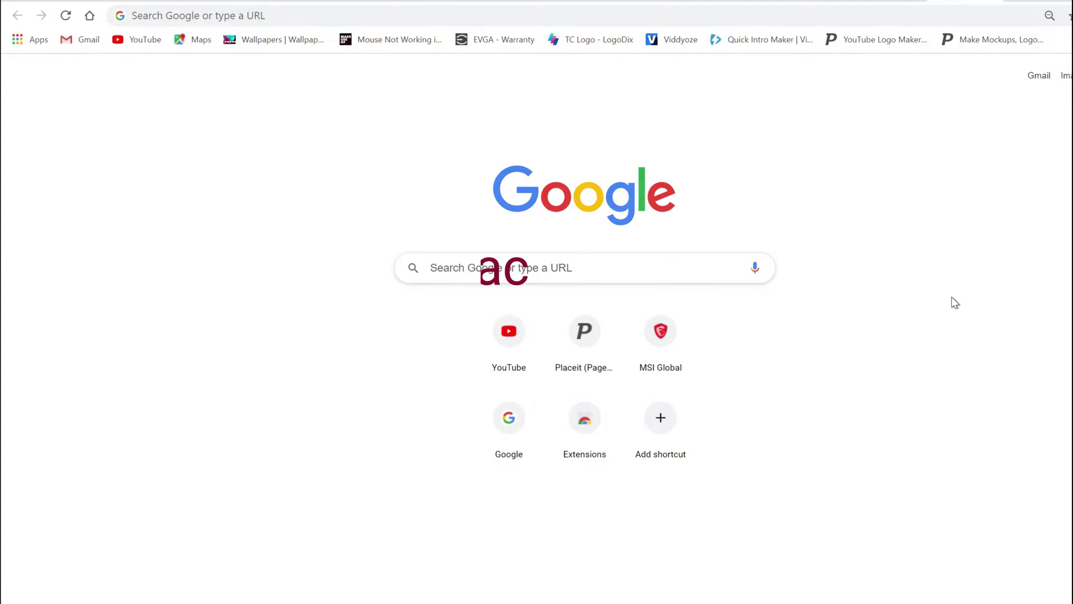
click(592, 271)
text(transmac)
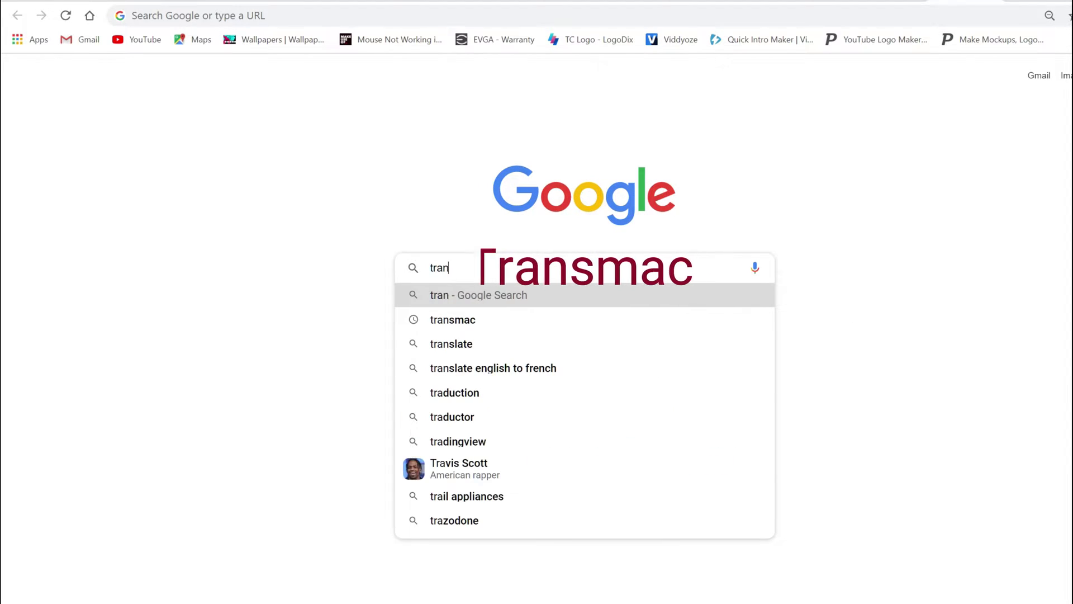
key(Return)
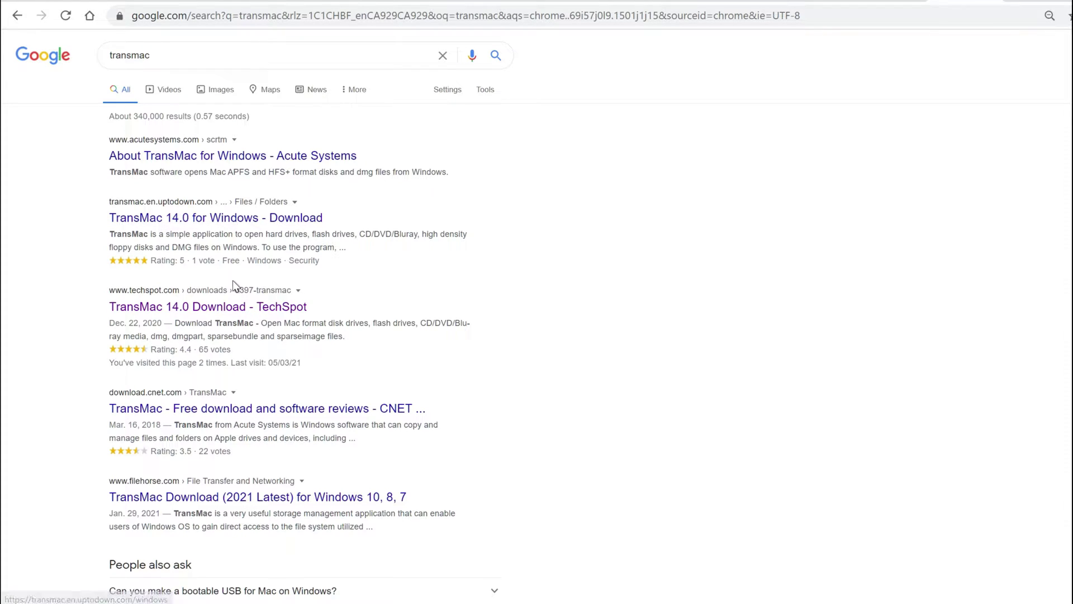
click(146, 309)
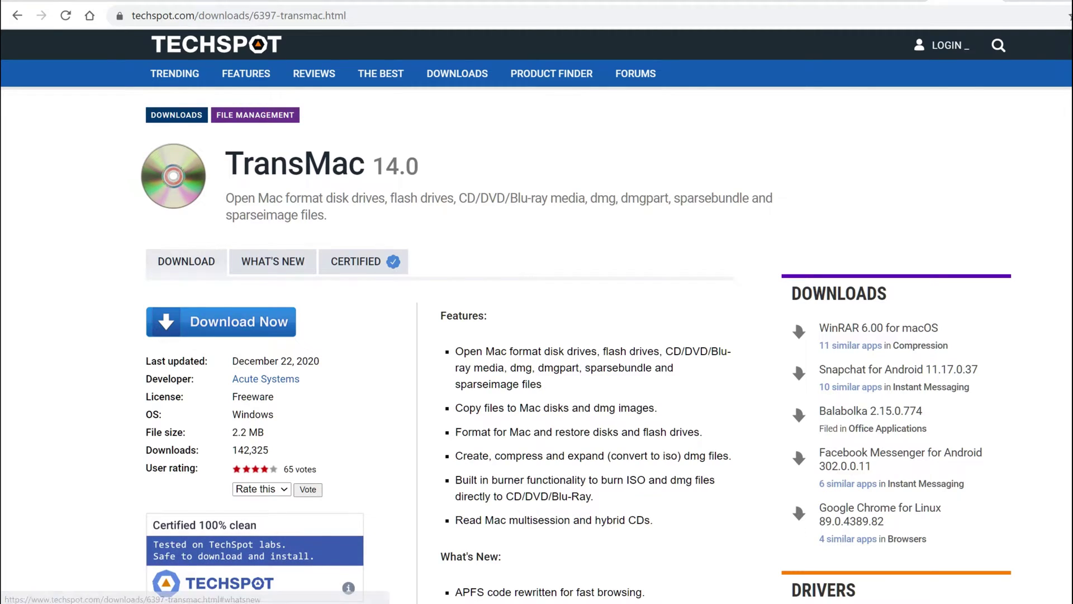
scroll(255, 275, down, 1)
click(257, 257)
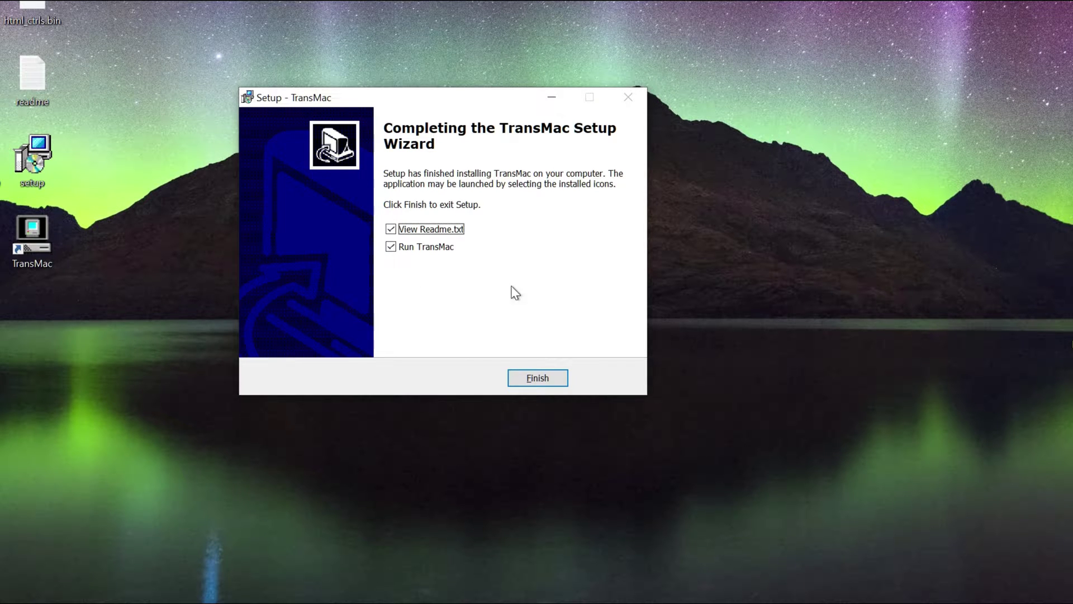
- Finish TransMac setup with View Readme.txt unchecked and Run TransMac left enabled
click(417, 230)
click(549, 384)
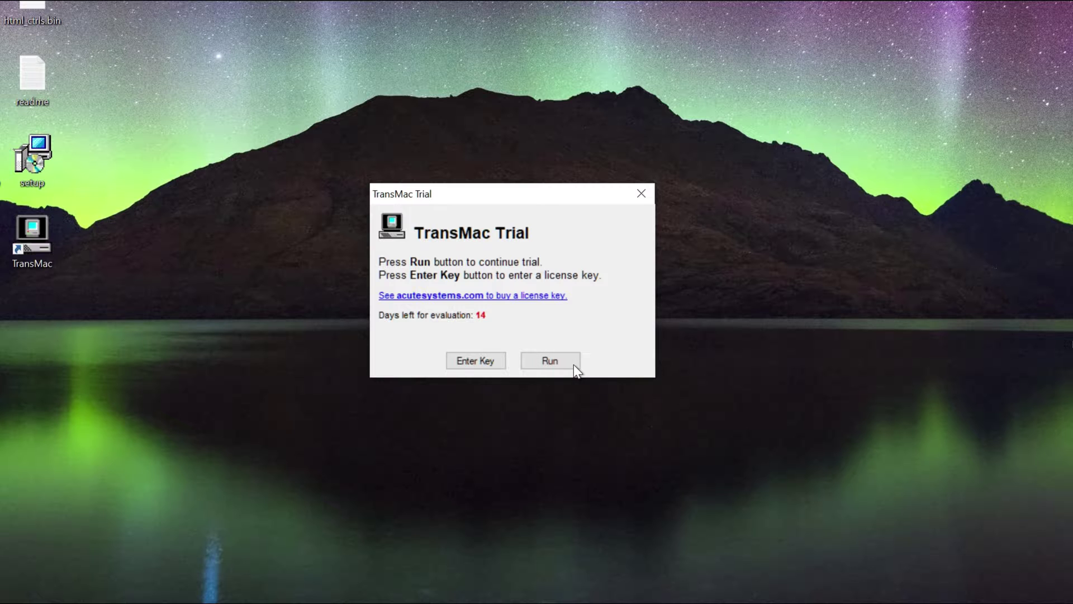
- Continue the TransMac trial and open F: Lexar USB Flash Drive, dismissing the no-Mac-volumes notice
click(573, 365)
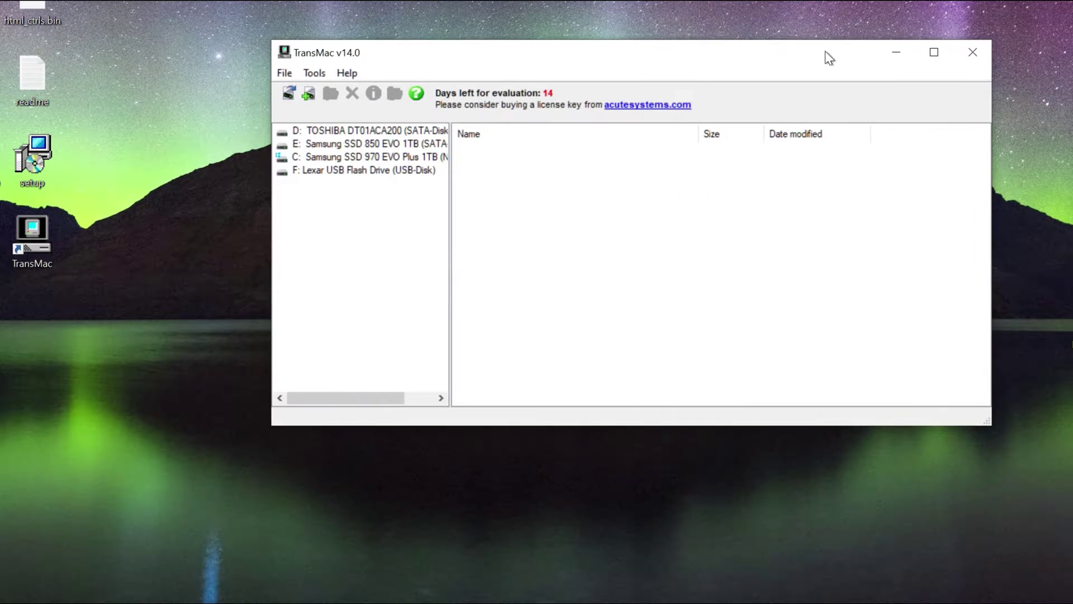
drag(825, 52, 812, 127)
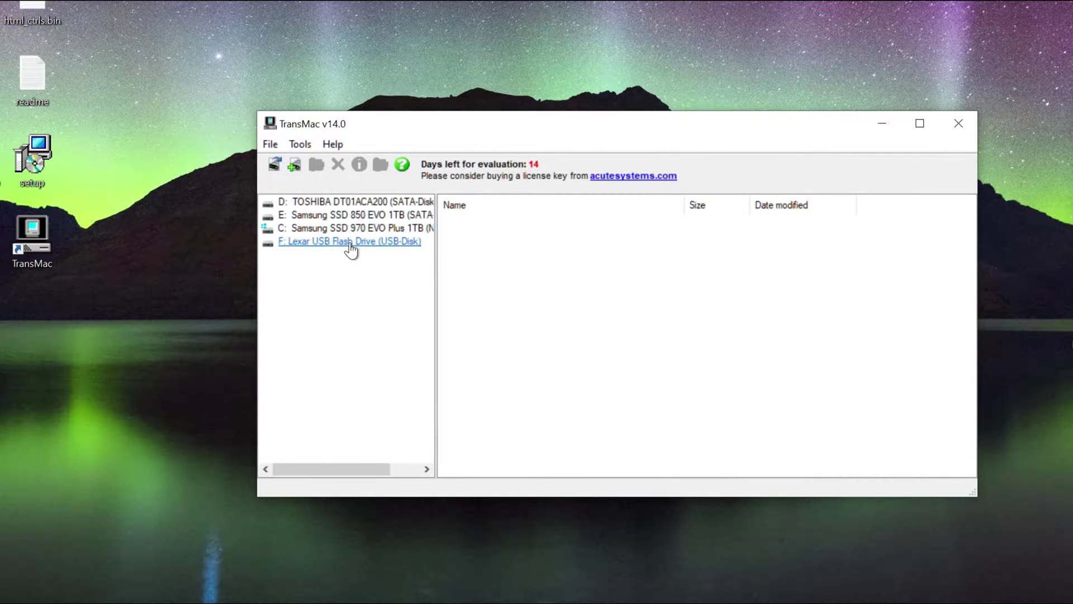
double_click(369, 244)
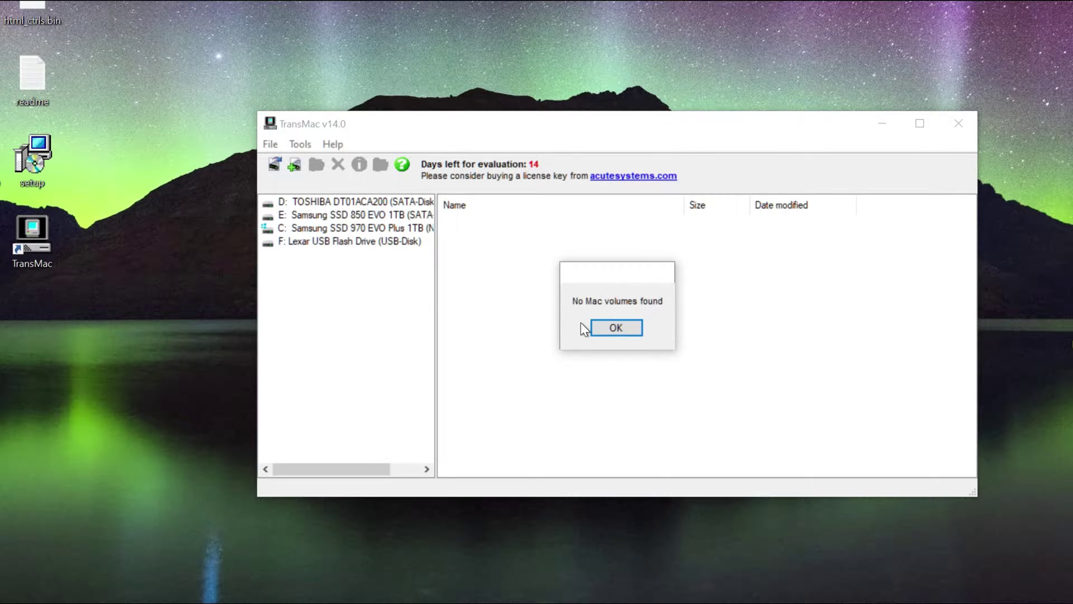
click(623, 330)
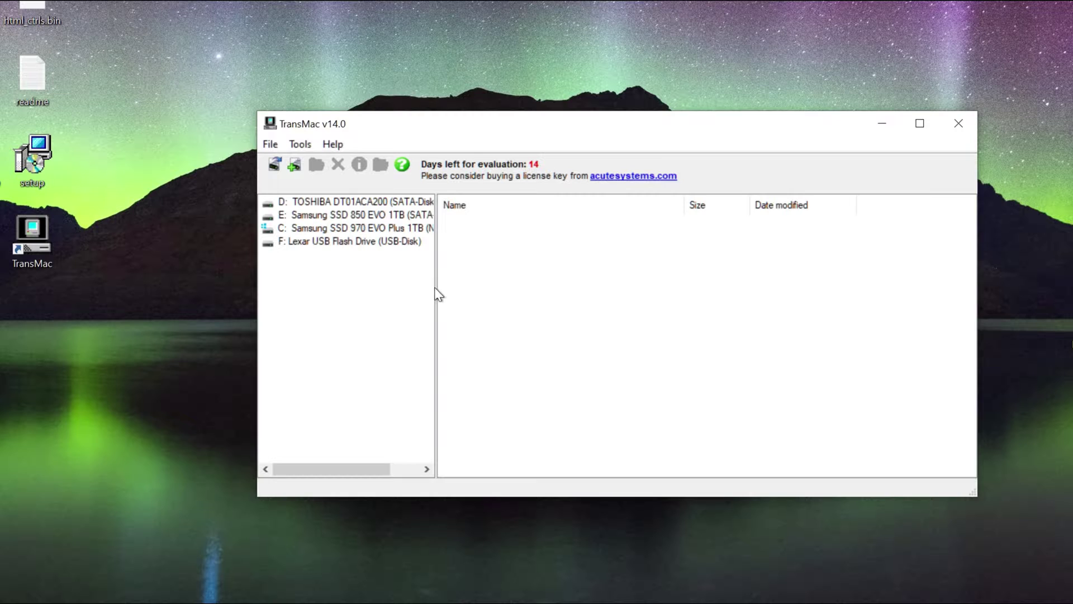
- Format the Lexar drive for Mac with volume name 'Untitled', confirming both overwrite warnings
right_click(350, 244)
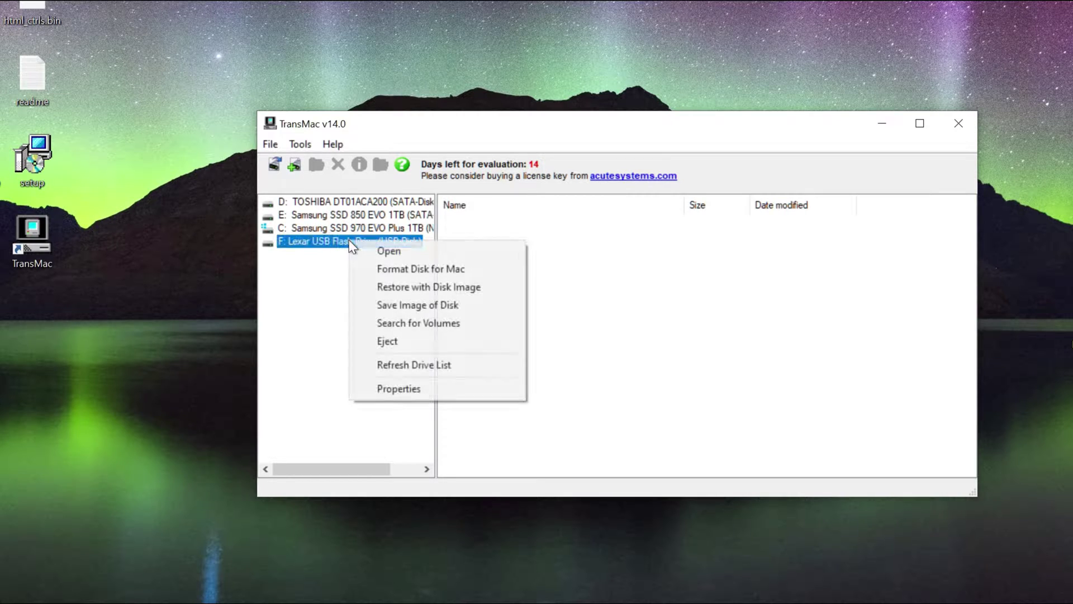
click(479, 275)
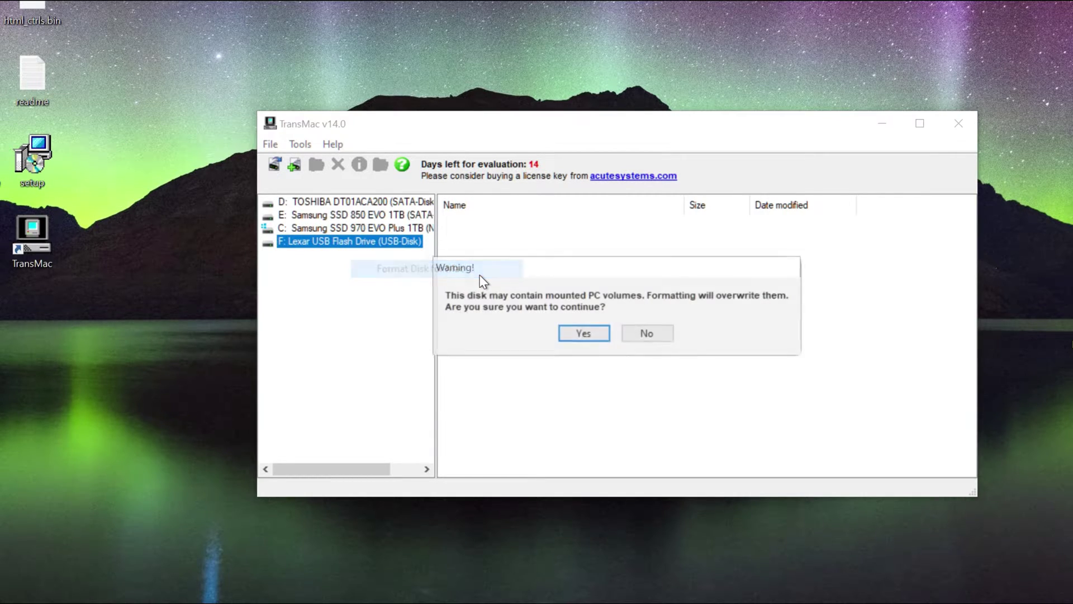
click(581, 335)
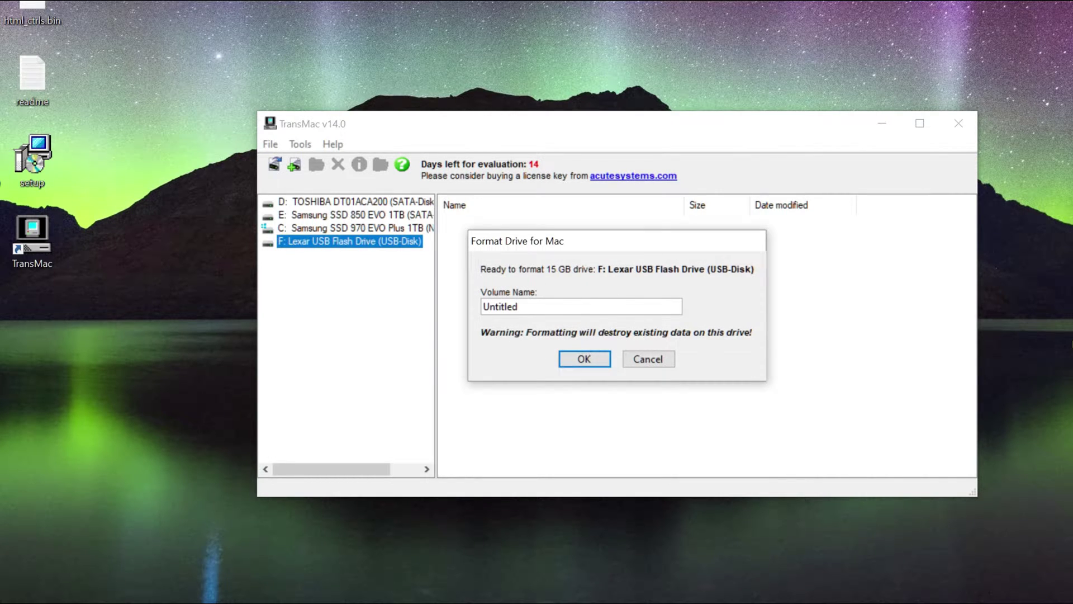
click(584, 362)
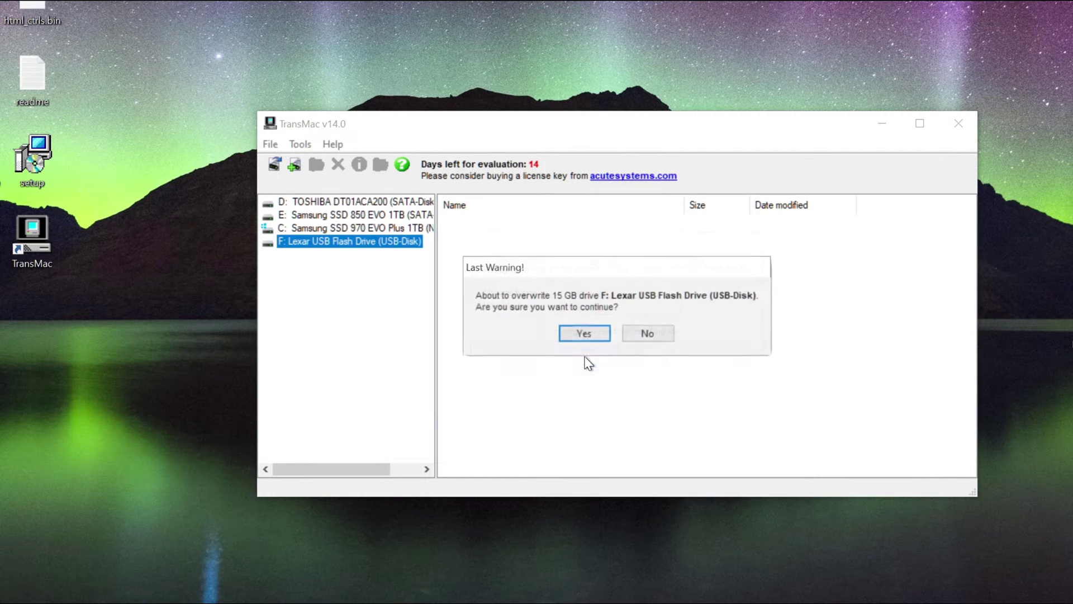
click(578, 334)
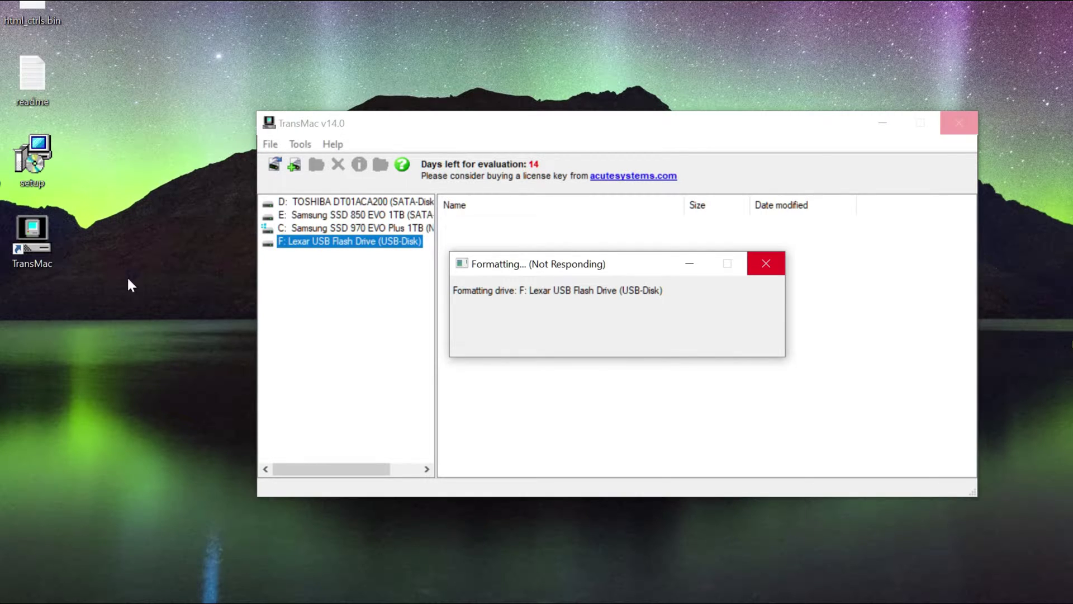
- Wait for the Mac format to finish and acknowledge the Format Complete message
right_click(43, 241)
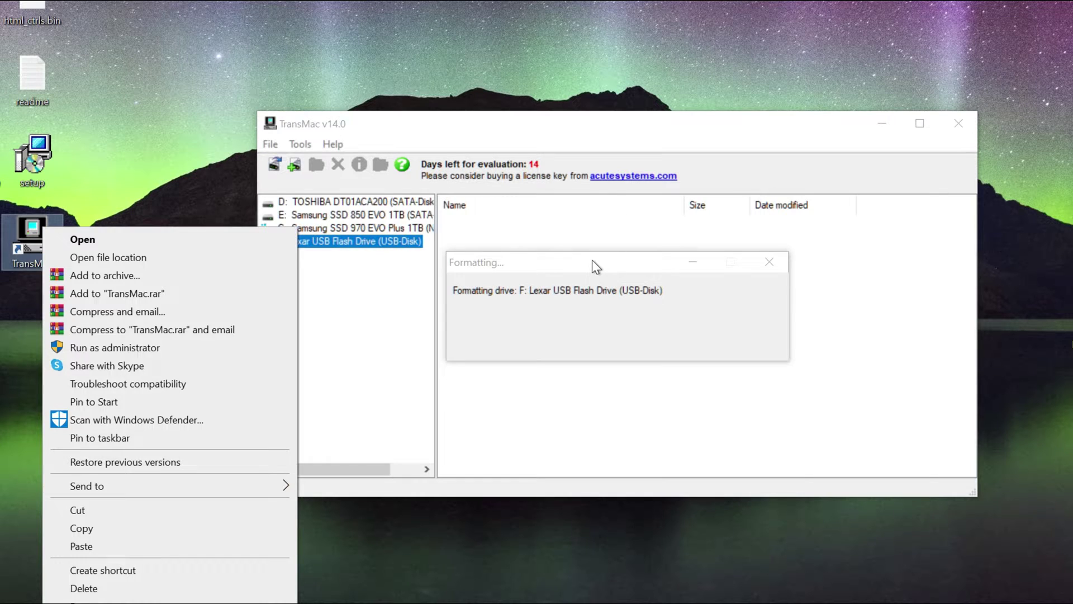
click(599, 283)
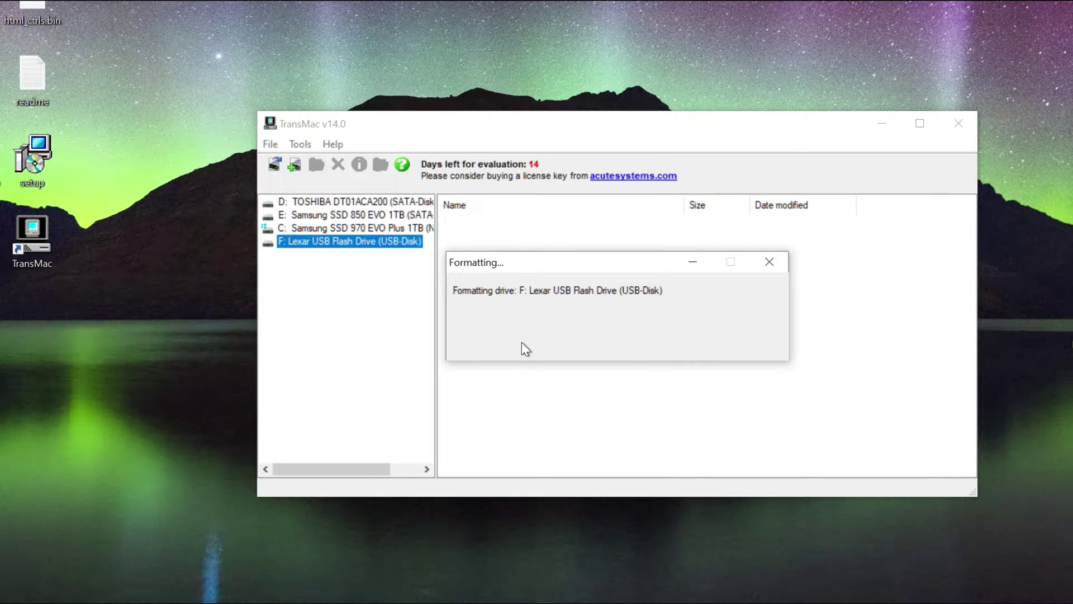
right_click(41, 241)
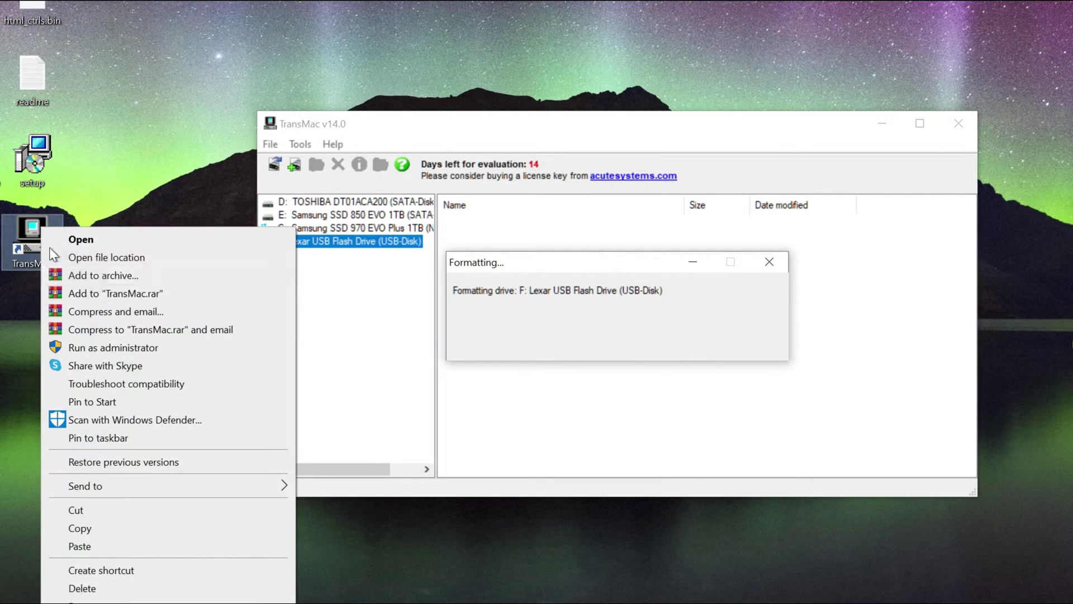
click(578, 263)
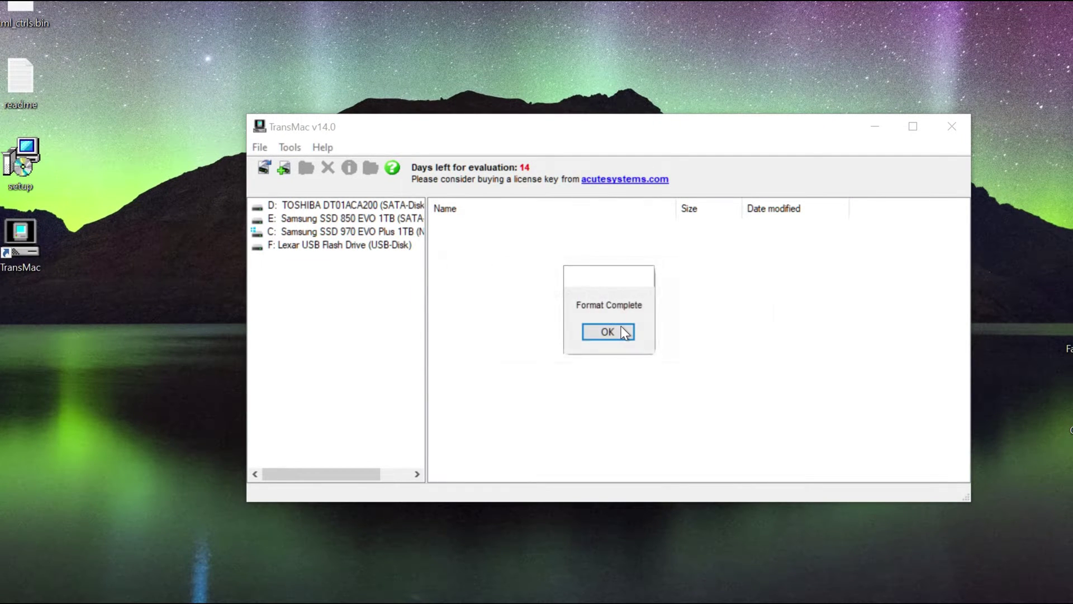
click(622, 331)
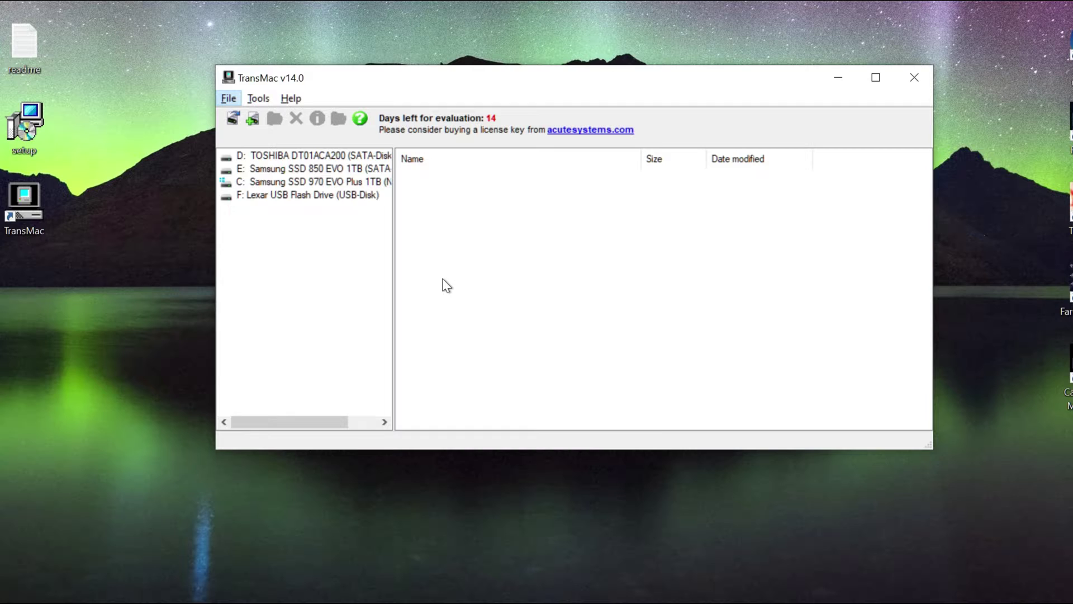
- Start Restore with Disk Image on the Lexar drive and browse to the Desktop folder
right_click(281, 198)
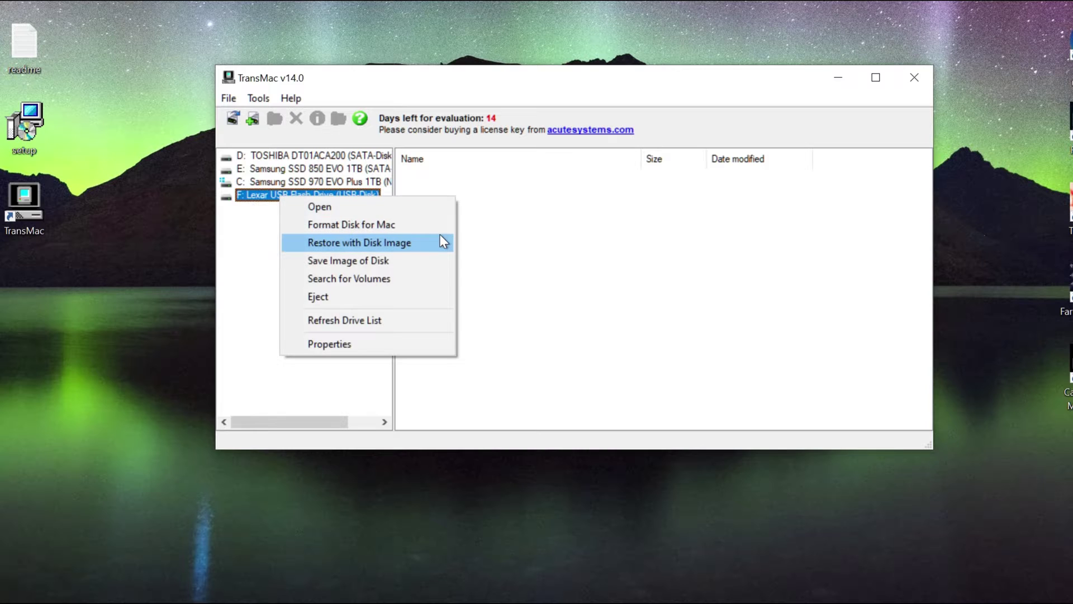
click(382, 243)
click(550, 286)
click(624, 259)
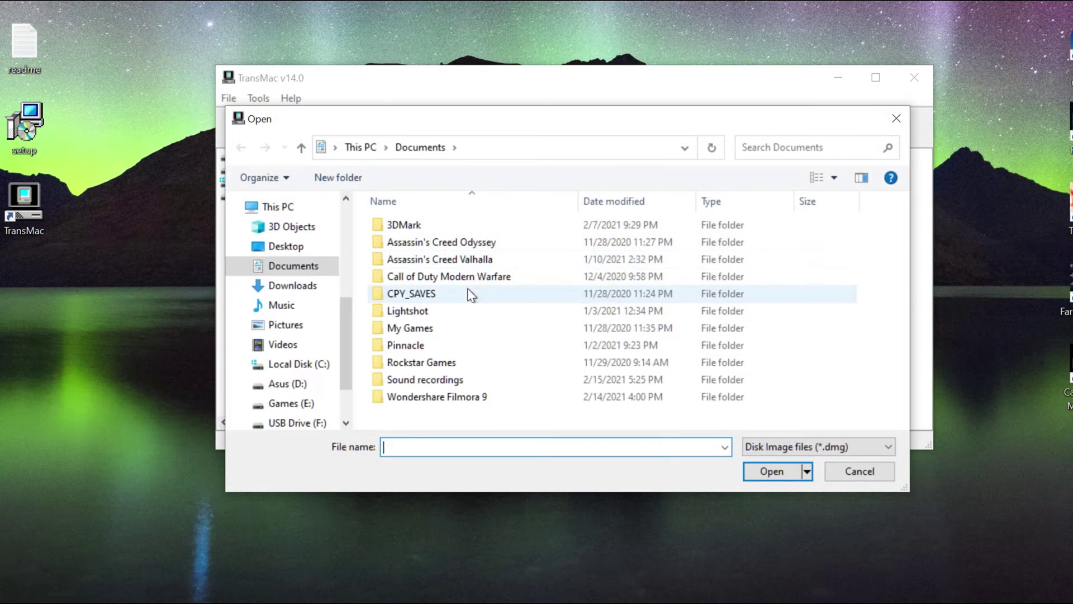
scroll(285, 280, up, 2)
scroll(283, 276, up, 3)
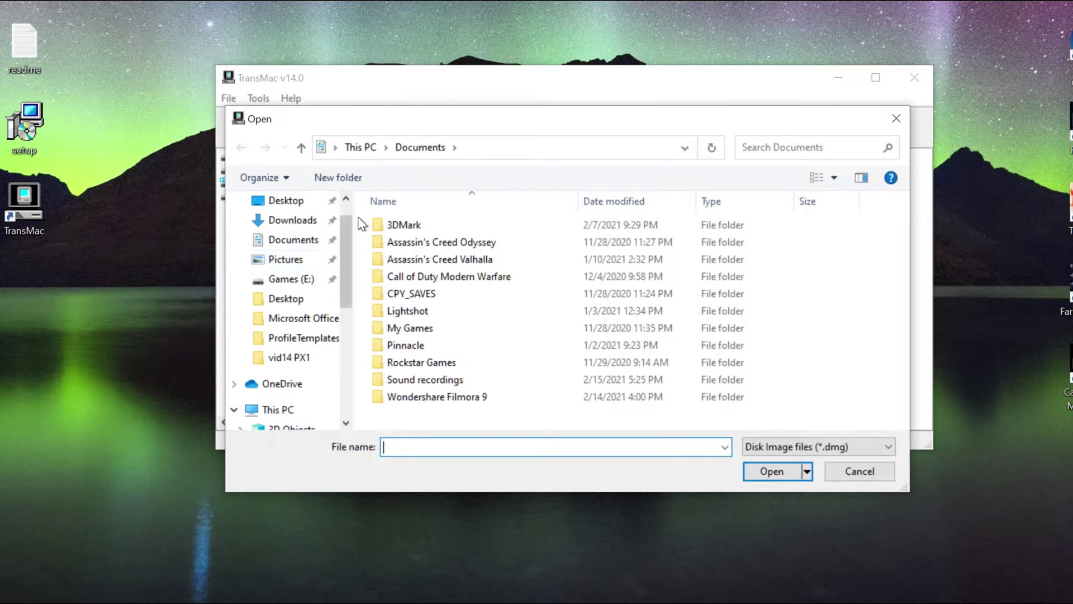
click(301, 234)
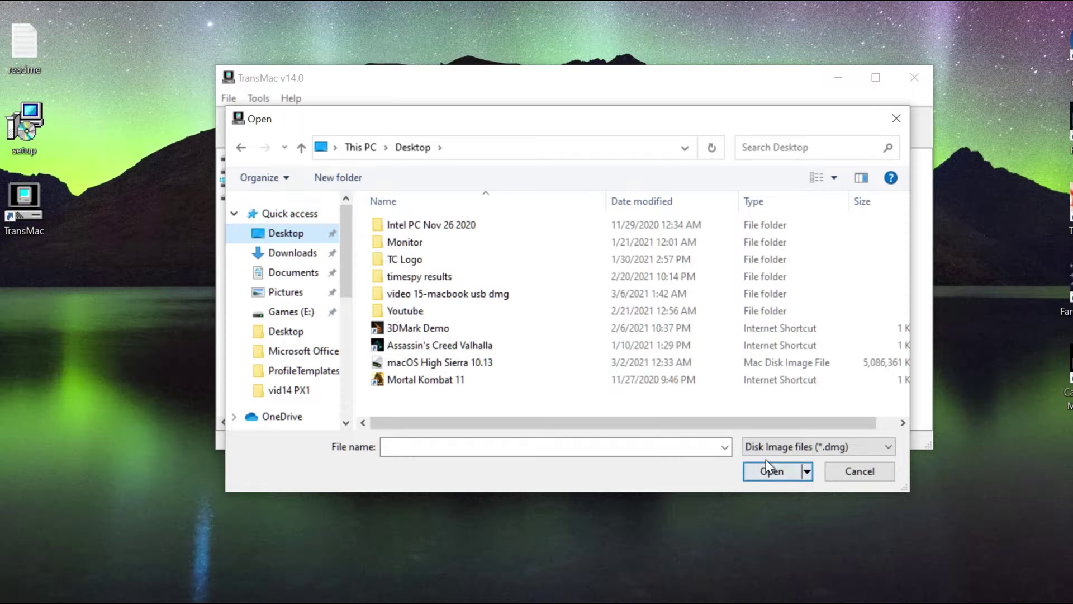
- Show all file types, pick macOS High Sierra 10.13 and start the restore
click(805, 450)
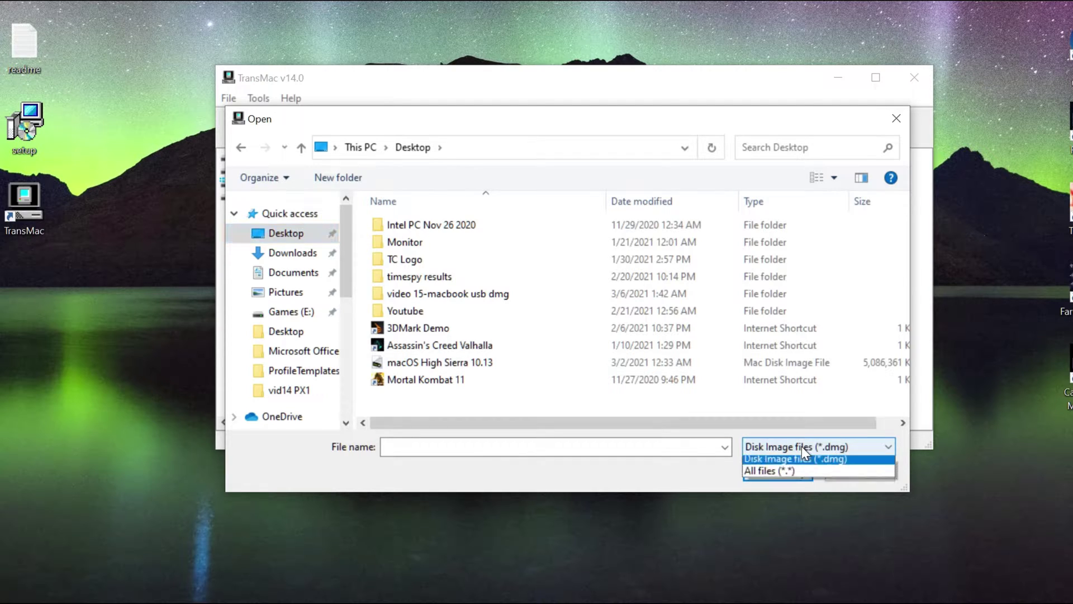
click(776, 475)
scroll(495, 362, down, 5)
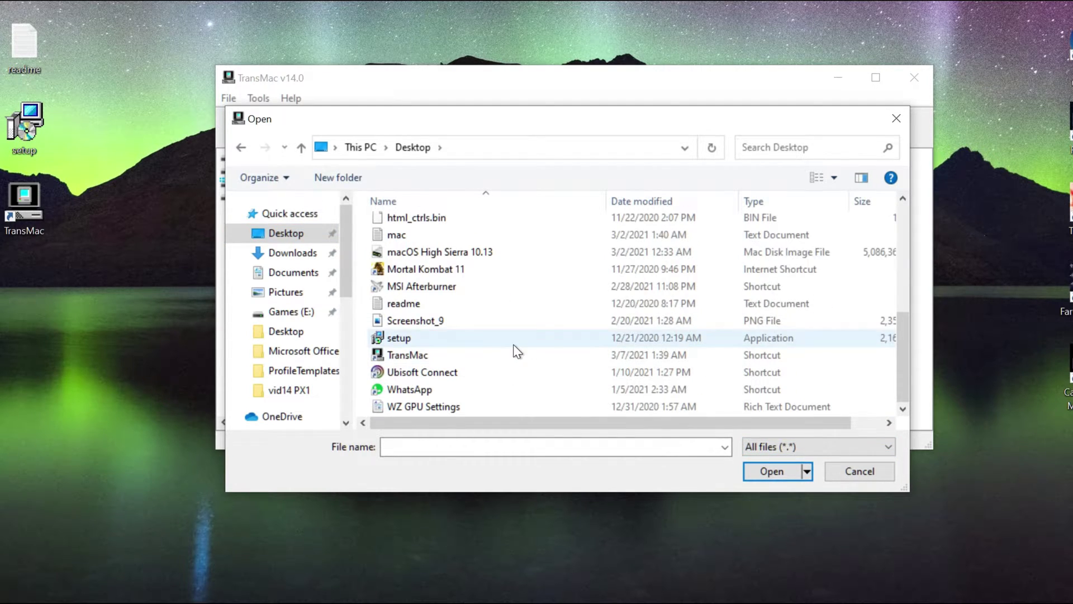
click(439, 252)
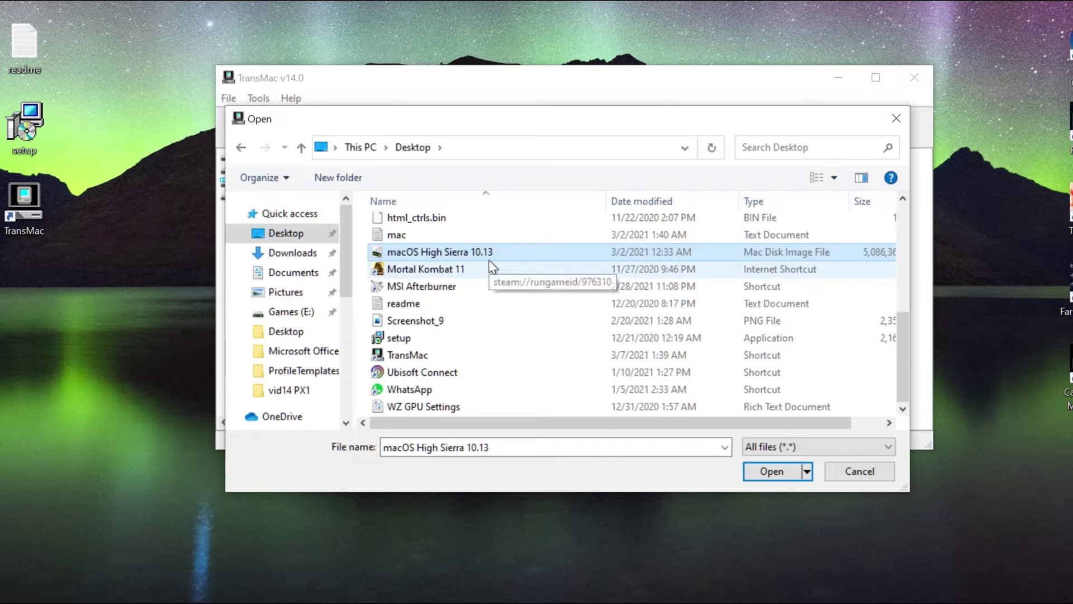
click(760, 471)
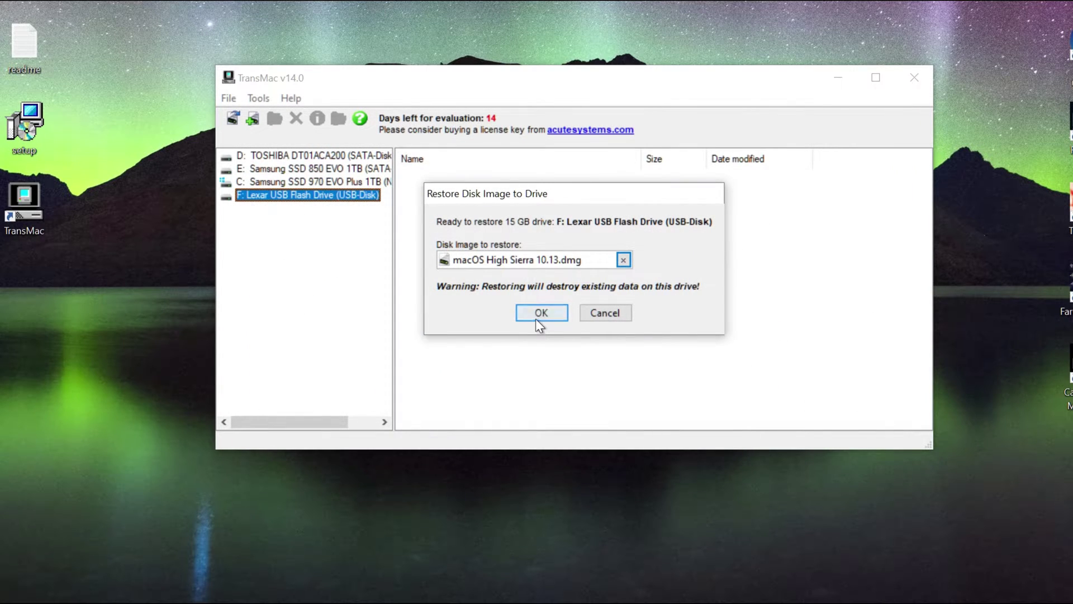
click(539, 314)
- Confirm restoring the High Sierra image to the Lexar drive, then check This PC showing only C:, D:, E:
click(541, 290)
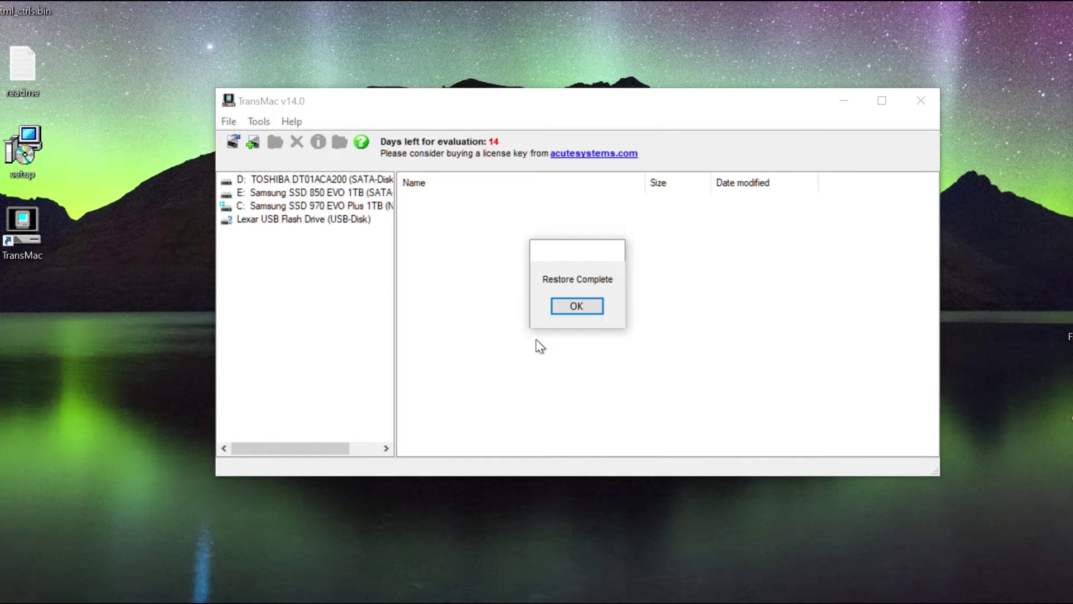
click(576, 310)
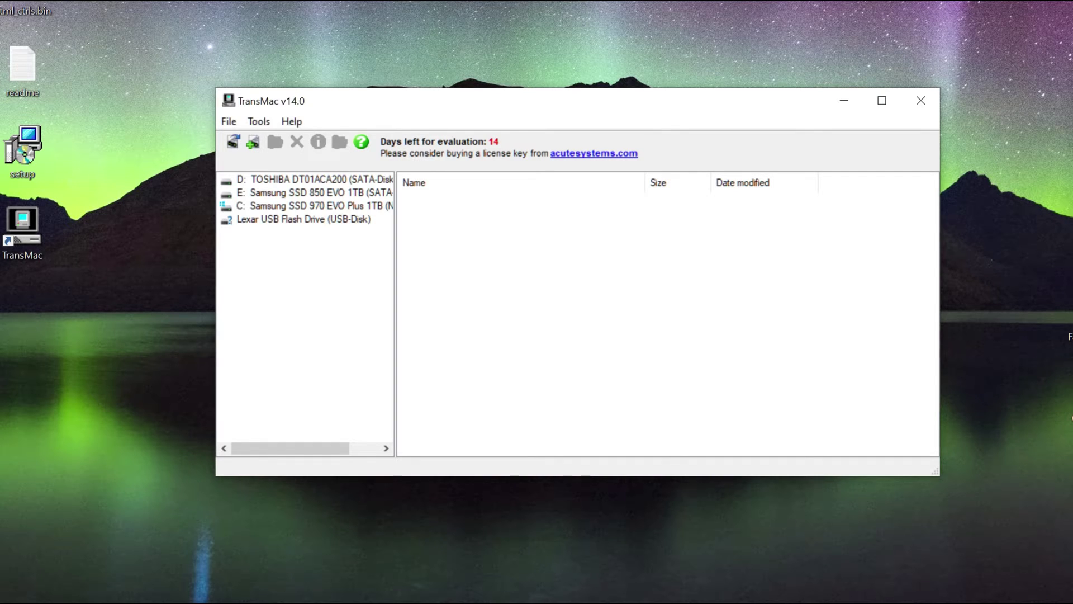
click(108, 592)
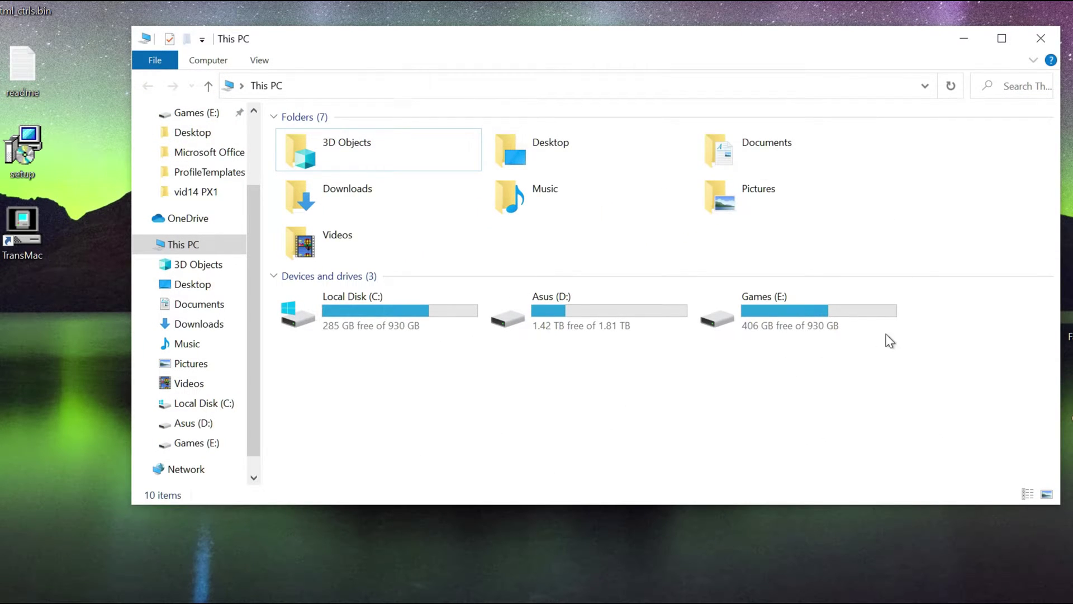
drag(736, 48, 716, 26)
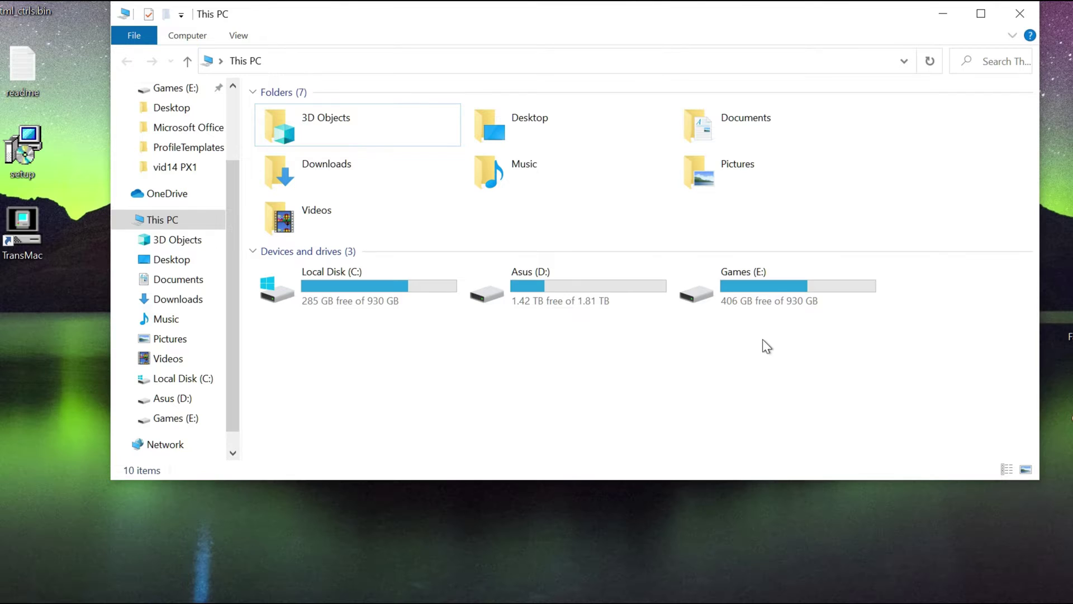